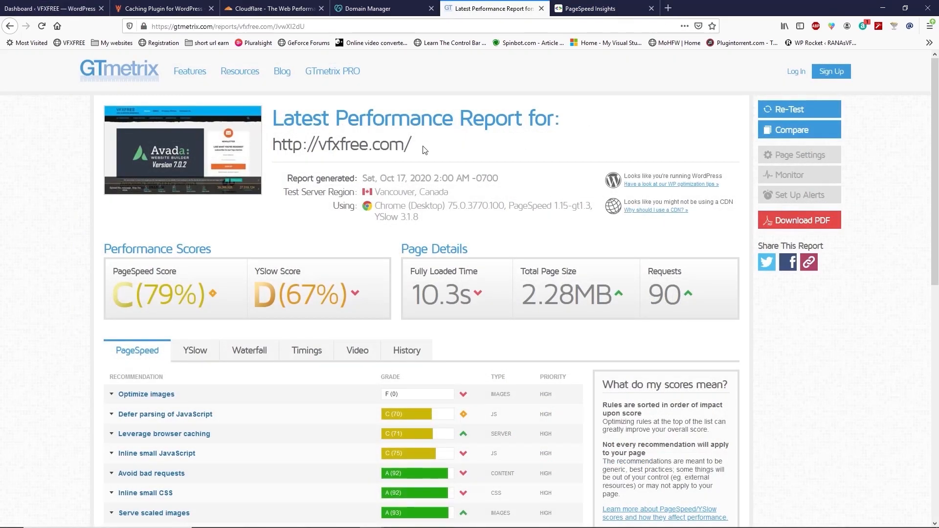
Step: Examine the GTmetrix performance report and the PageSpeed Insights desktop score for vfxfree.com
{"action": "left_click_drag", "start_coordinate": [412, 297], "coordinate": [470, 299]}
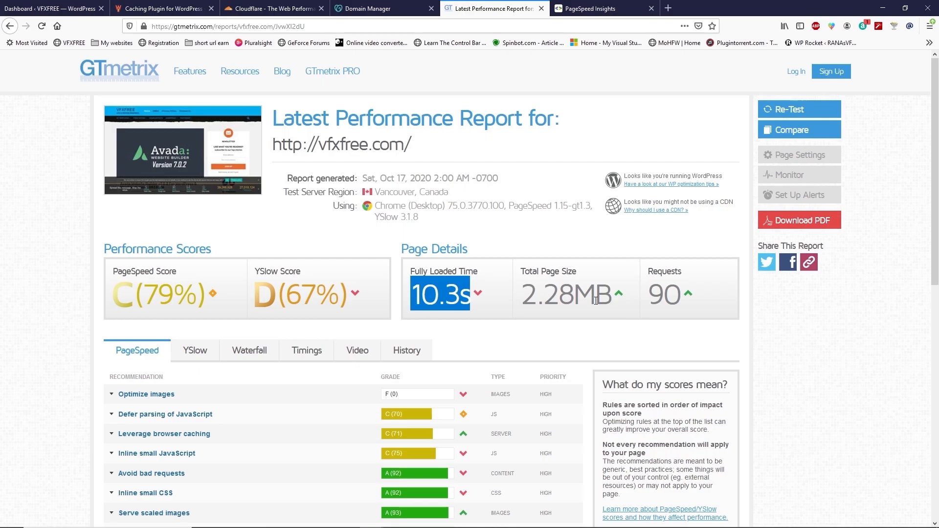
{"action": "left_click_drag", "start_coordinate": [648, 300], "coordinate": [686, 298]}
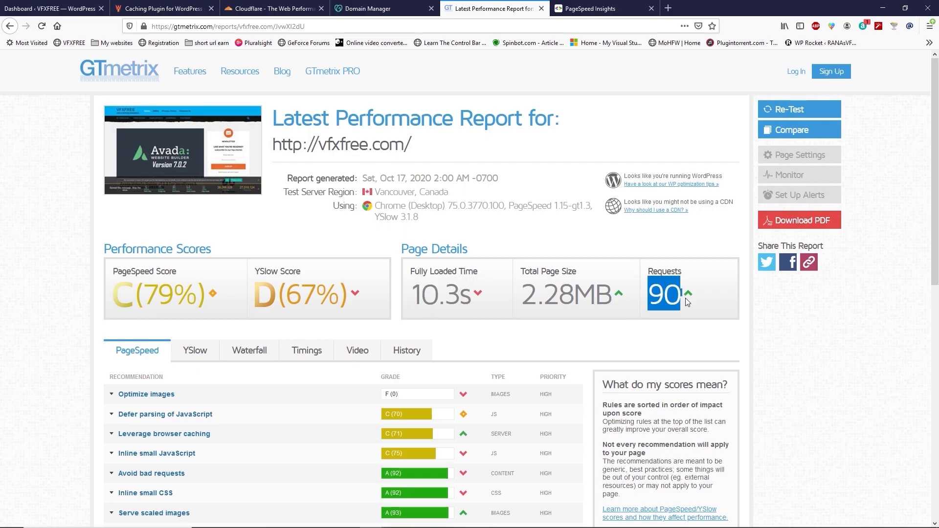
{"action": "left_click", "coordinate": [686, 298]}
{"action": "left_click", "coordinate": [593, 10]}
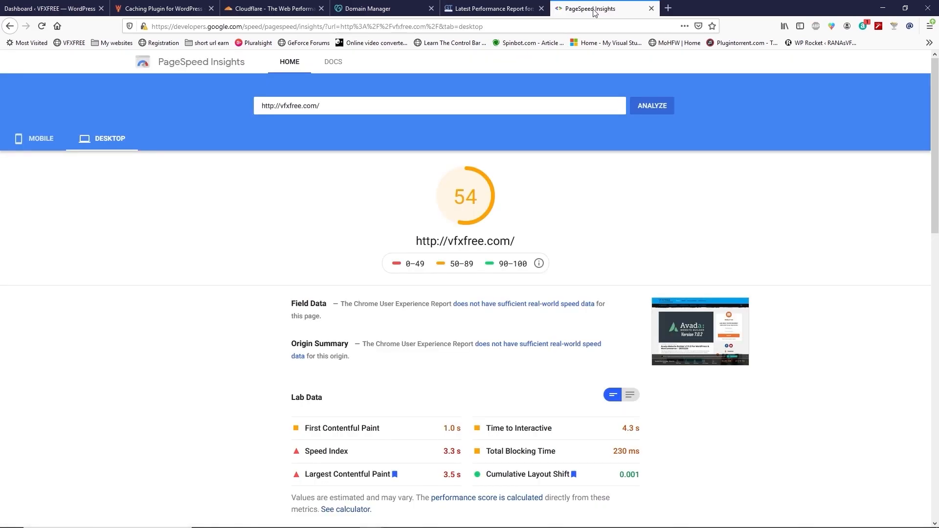
{"action": "left_click_drag", "start_coordinate": [453, 198], "coordinate": [486, 201]}
{"action": "left_click", "coordinate": [484, 199]}
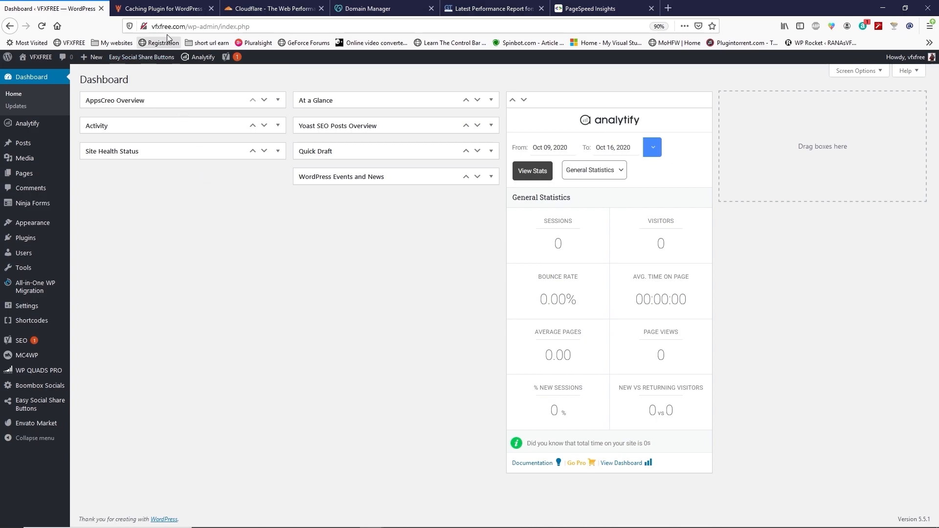
Step: Open the WP Rocket website and view its pricing plans
{"action": "left_click", "coordinate": [169, 11]}
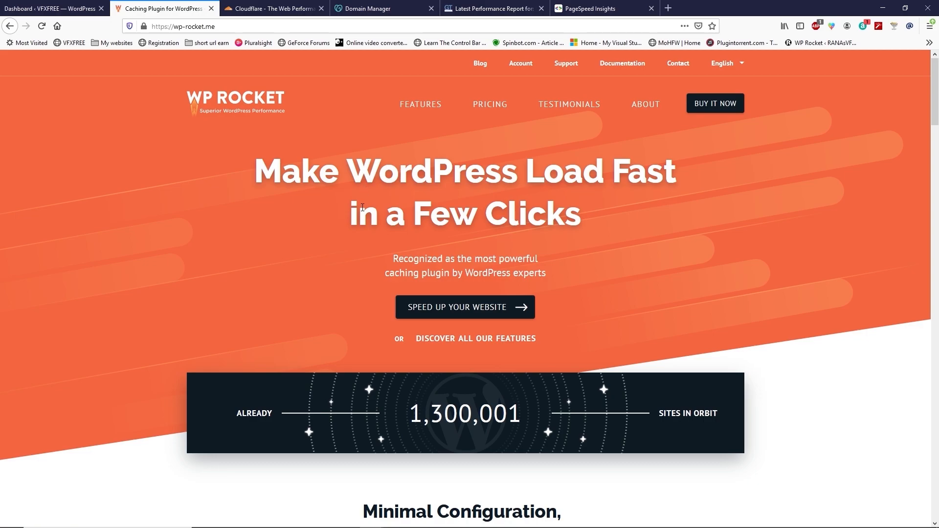
{"action": "left_click", "coordinate": [712, 109]}
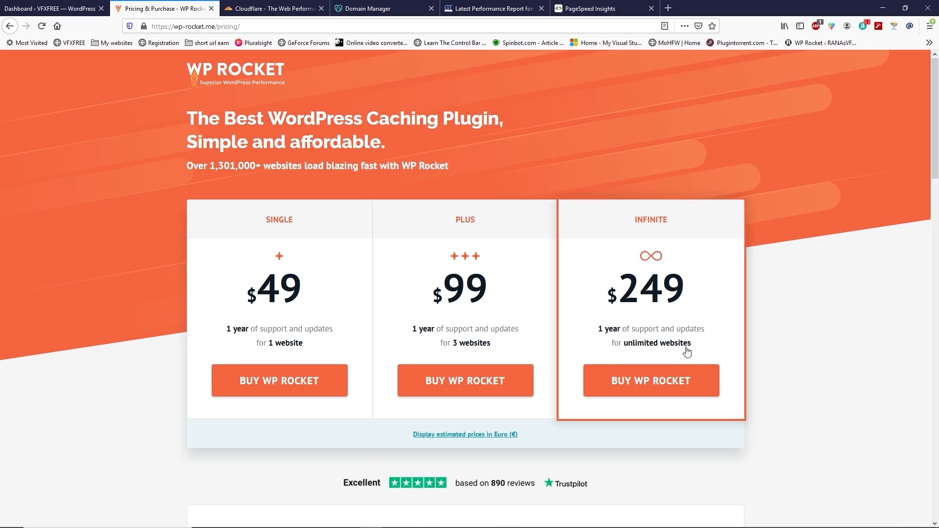
{"action": "left_click", "coordinate": [211, 9]}
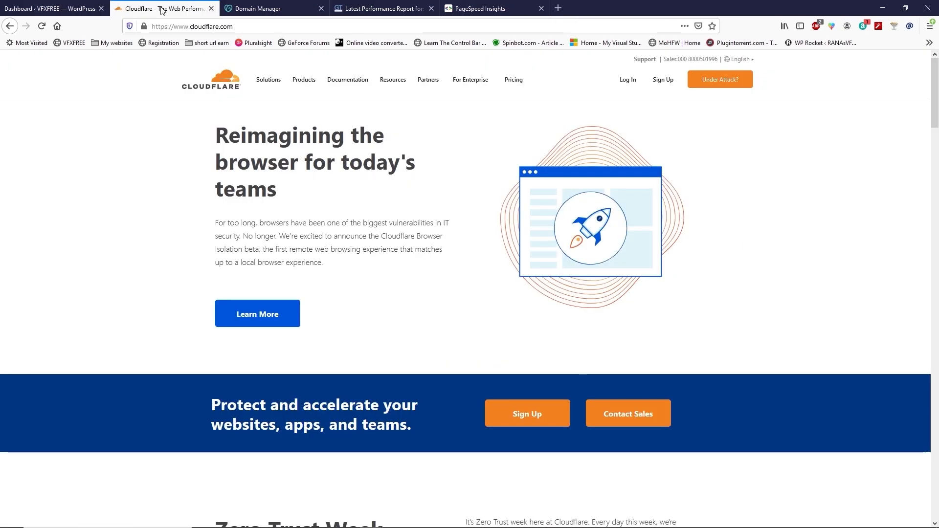
Step: Upload wp-rocket.zip as a new plugin in the WordPress dashboard, install it and activate it
{"action": "left_click", "coordinate": [65, 7]}
{"action": "mouse_move", "coordinate": [41, 239]}
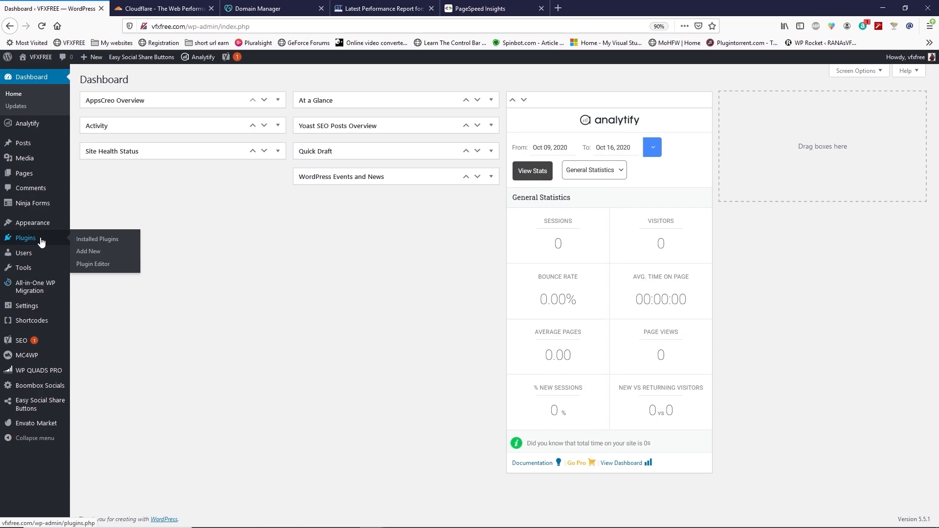
{"action": "left_click", "coordinate": [89, 252]}
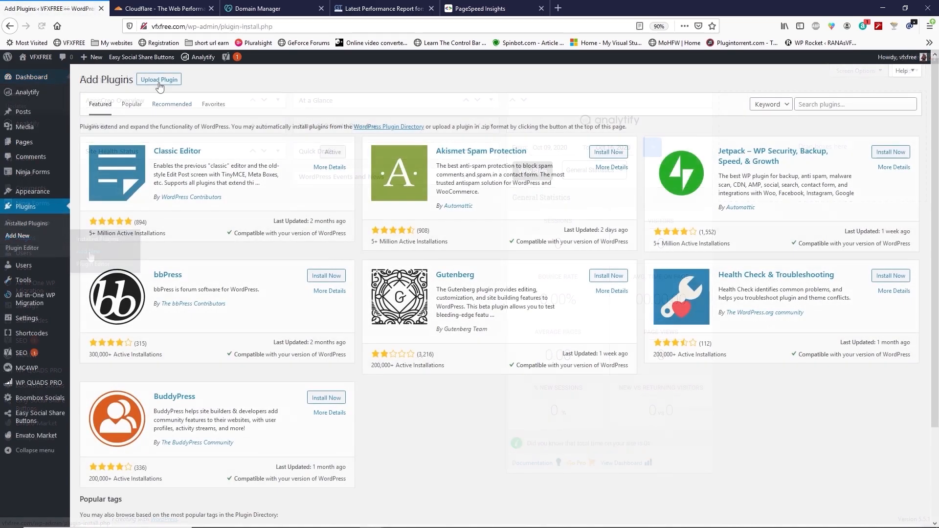
{"action": "left_click", "coordinate": [159, 81]}
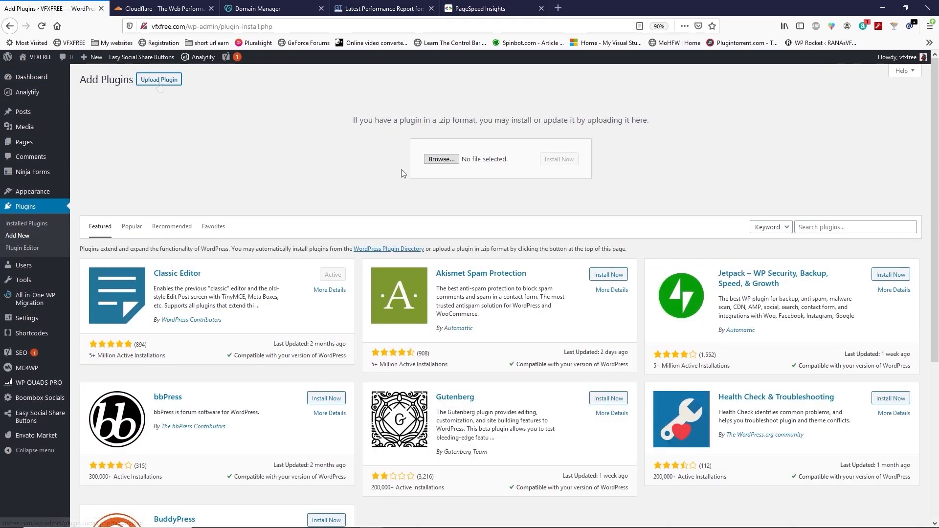
{"action": "left_click_drag", "start_coordinate": [607, 290], "coordinate": [443, 162]}
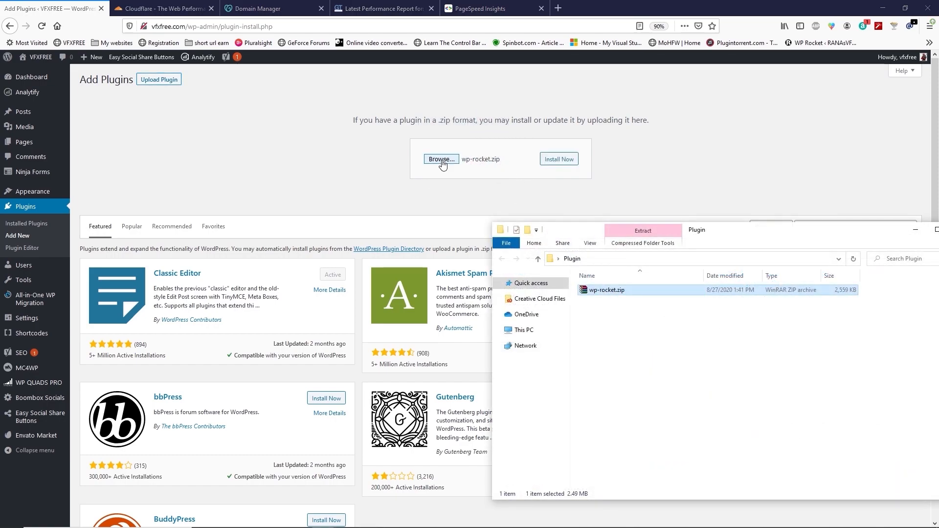
{"action": "left_click", "coordinate": [560, 165]}
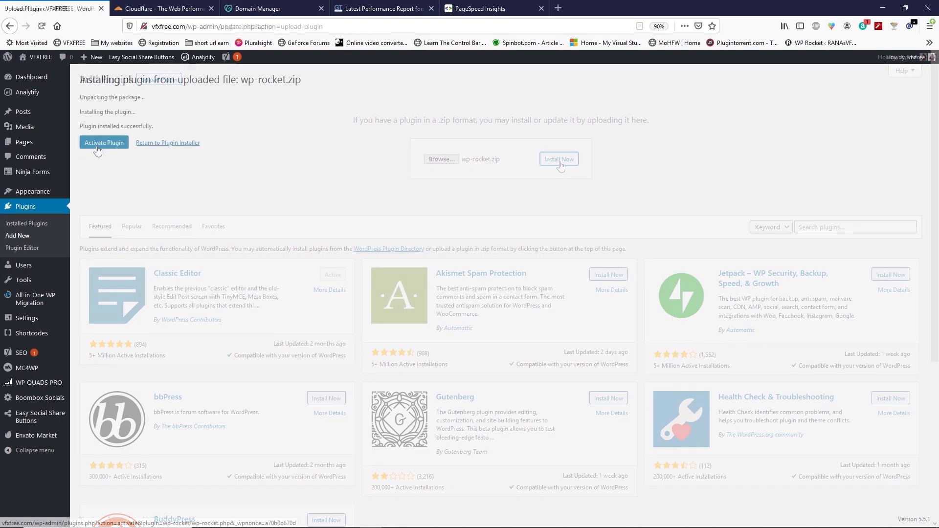
{"action": "left_click", "coordinate": [97, 148]}
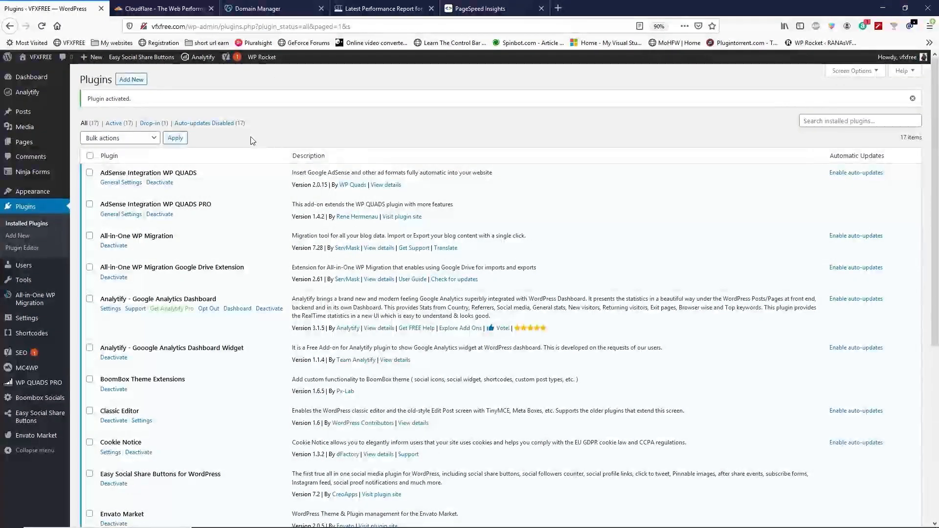
Step: In WP Rocket's File Optimization settings, enable Minify CSS files, Combine CSS files and Optimize CSS delivery
{"action": "mouse_move", "coordinate": [31, 351]}
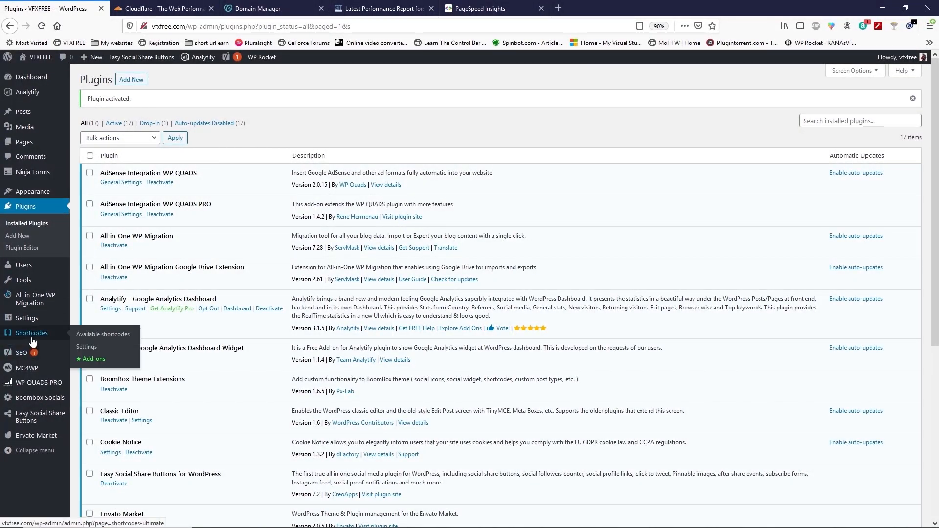
{"action": "mouse_move", "coordinate": [30, 319]}
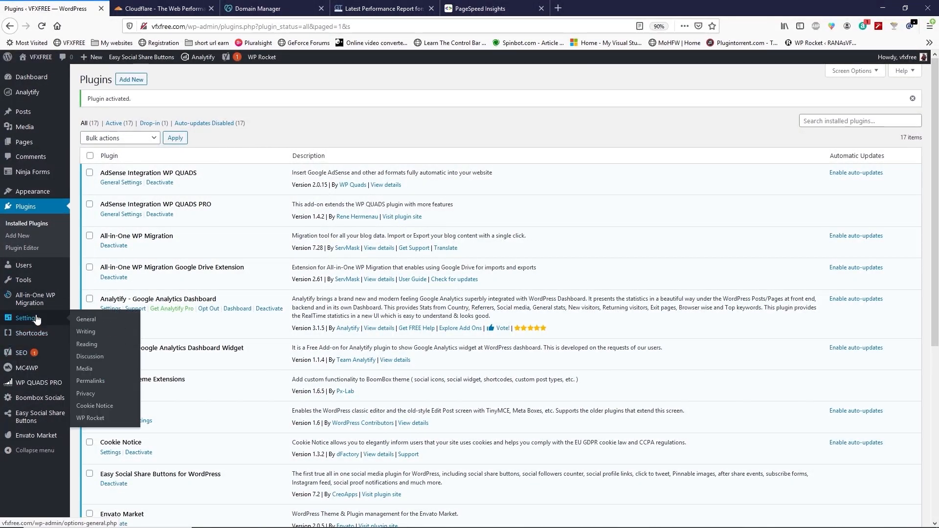
{"action": "left_click", "coordinate": [91, 419]}
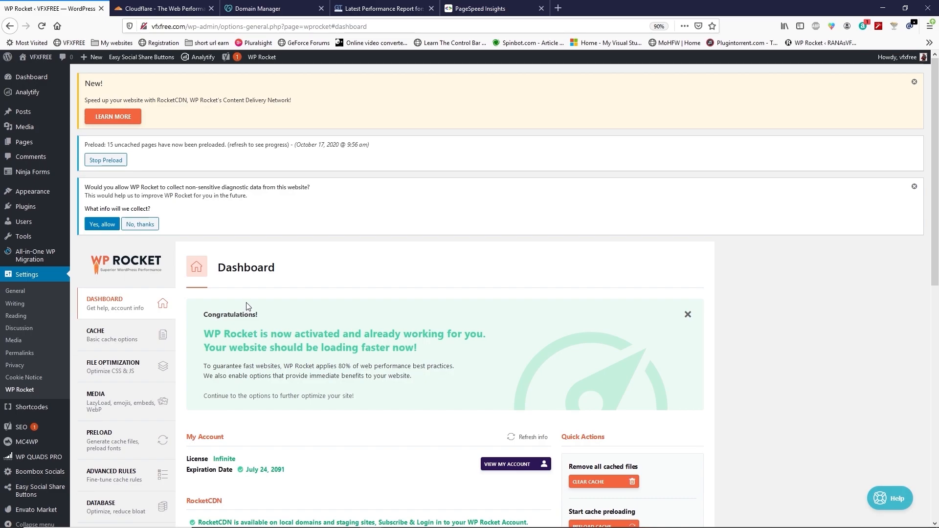
{"action": "left_click", "coordinate": [105, 336]}
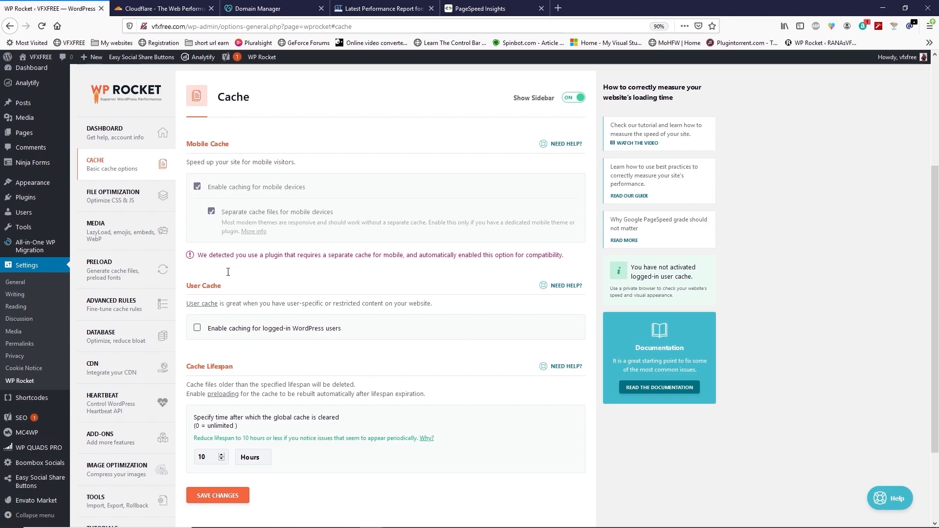
{"action": "left_click", "coordinate": [132, 201]}
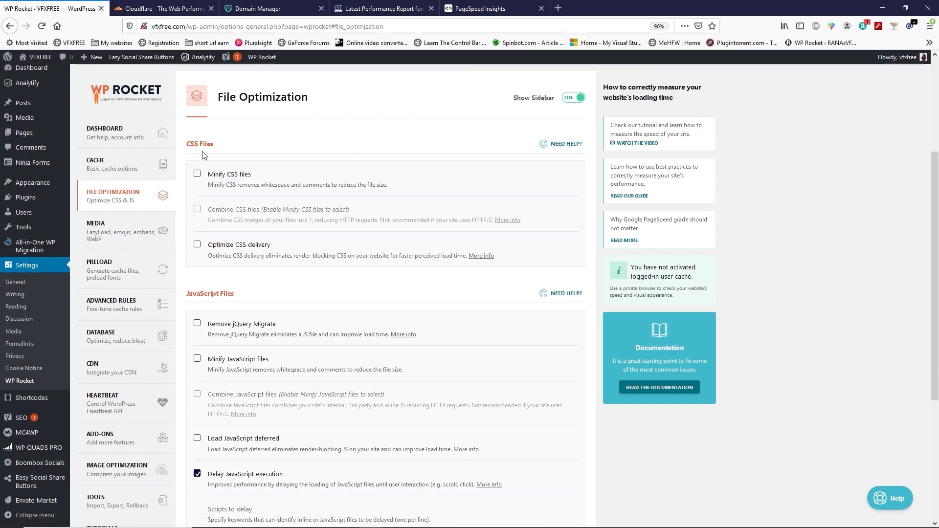
{"action": "left_click", "coordinate": [197, 175]}
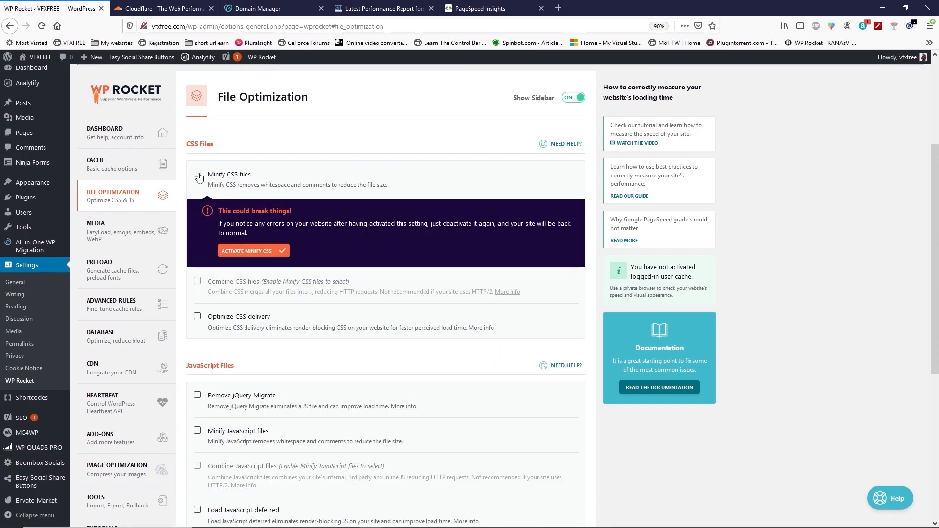
{"action": "left_click", "coordinate": [250, 256]}
{"action": "left_click", "coordinate": [197, 209]}
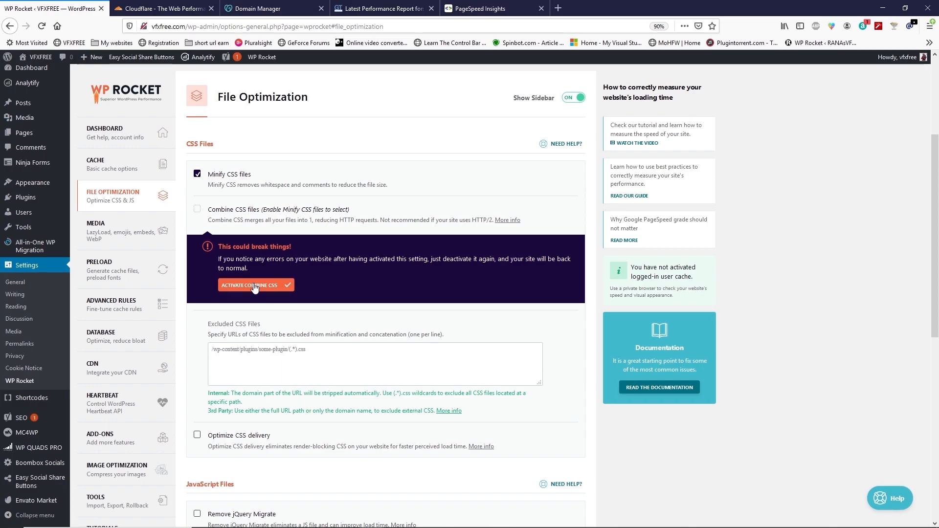
{"action": "left_click", "coordinate": [254, 286]}
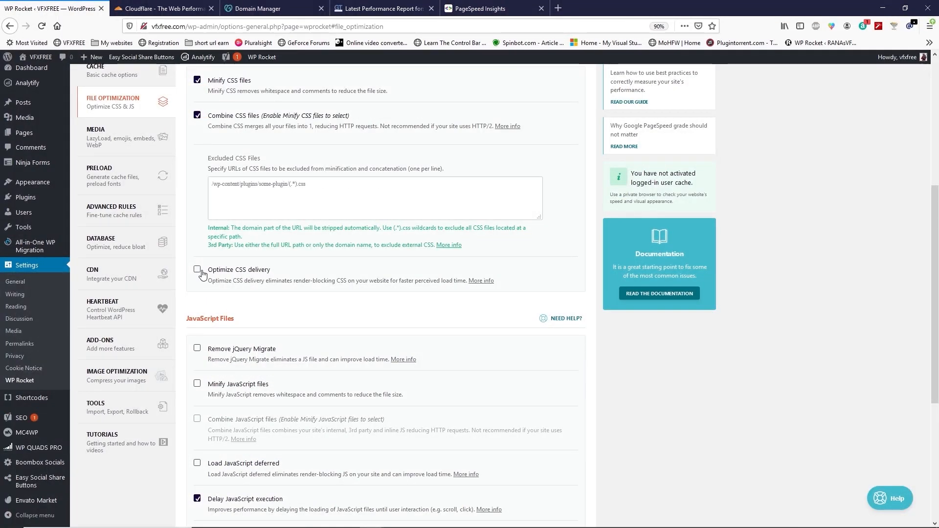
{"action": "left_click", "coordinate": [198, 271]}
Step: Enable Remove jQuery Migrate, Minify and Combine JavaScript files, and Load JavaScript deferred with Safe Mode for jQuery turned off
{"action": "scroll", "coordinate": [313, 361], "scroll_direction": "down", "scroll_amount": 1}
{"action": "scroll", "coordinate": [313, 361], "scroll_direction": "down", "scroll_amount": 2}
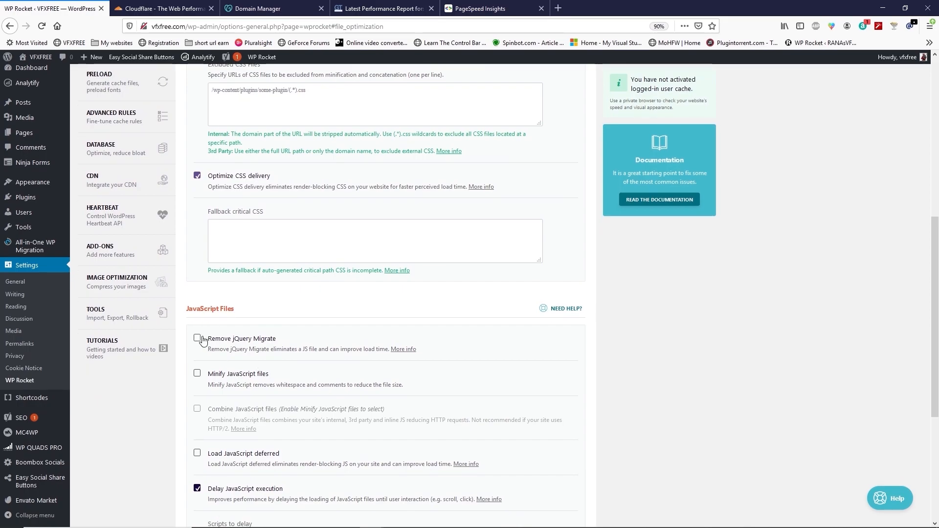
{"action": "left_click", "coordinate": [198, 339]}
{"action": "left_click", "coordinate": [197, 374]}
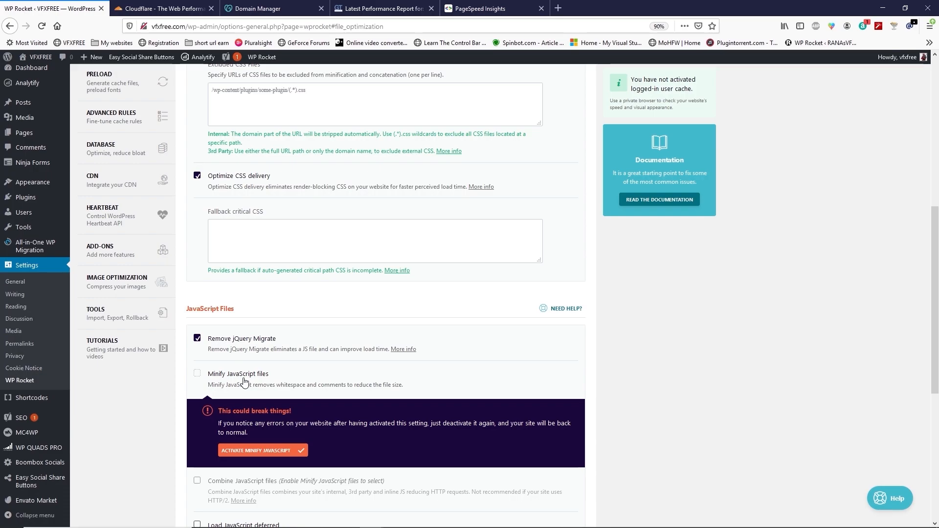
{"action": "left_click", "coordinate": [259, 450]}
{"action": "scroll", "coordinate": [254, 392], "scroll_direction": "down", "scroll_amount": 2}
{"action": "left_click", "coordinate": [244, 362]}
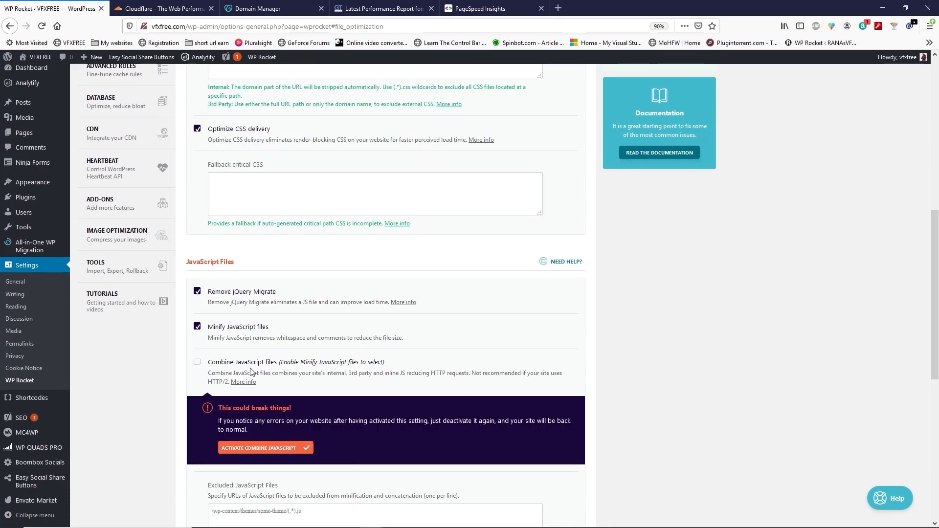
{"action": "left_click", "coordinate": [259, 448]}
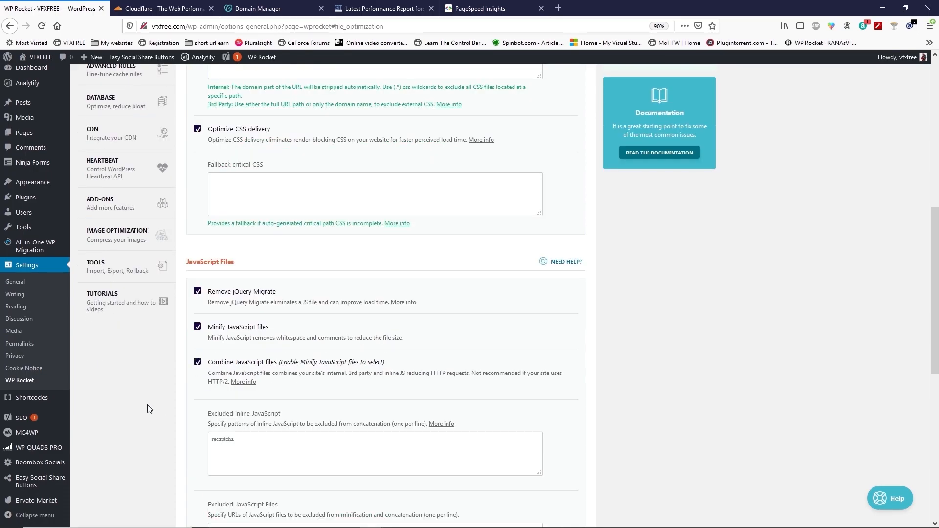
{"action": "scroll", "coordinate": [309, 378], "scroll_direction": "down", "scroll_amount": 2}
{"action": "scroll", "coordinate": [310, 378], "scroll_direction": "down", "scroll_amount": 5}
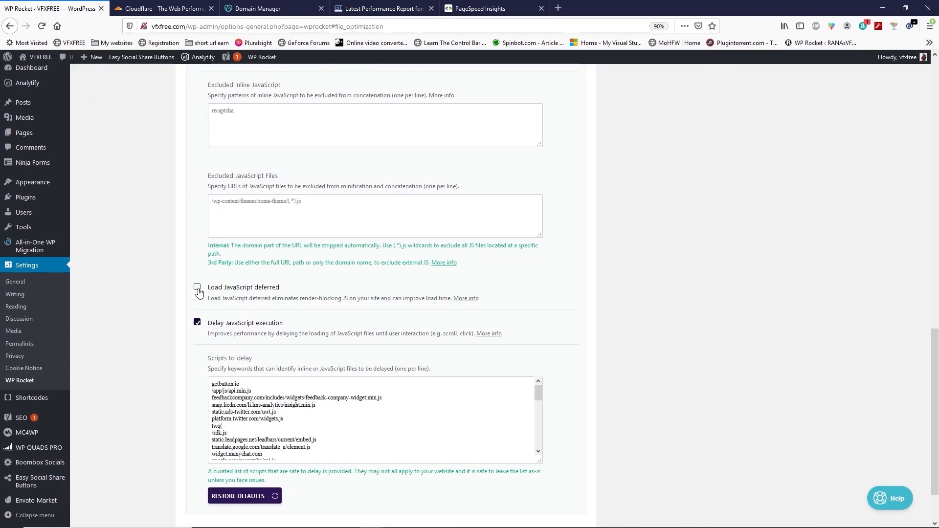
{"action": "left_click", "coordinate": [197, 287]}
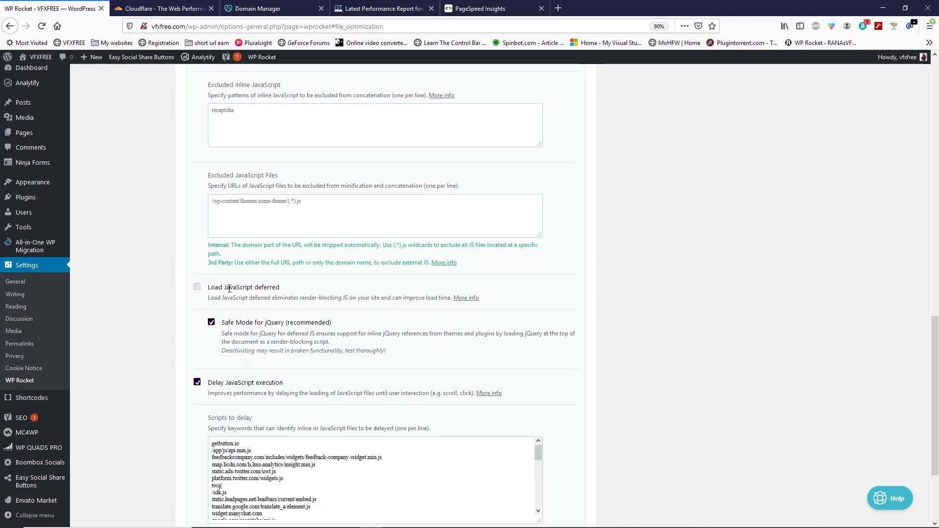
{"action": "left_click", "coordinate": [212, 324]}
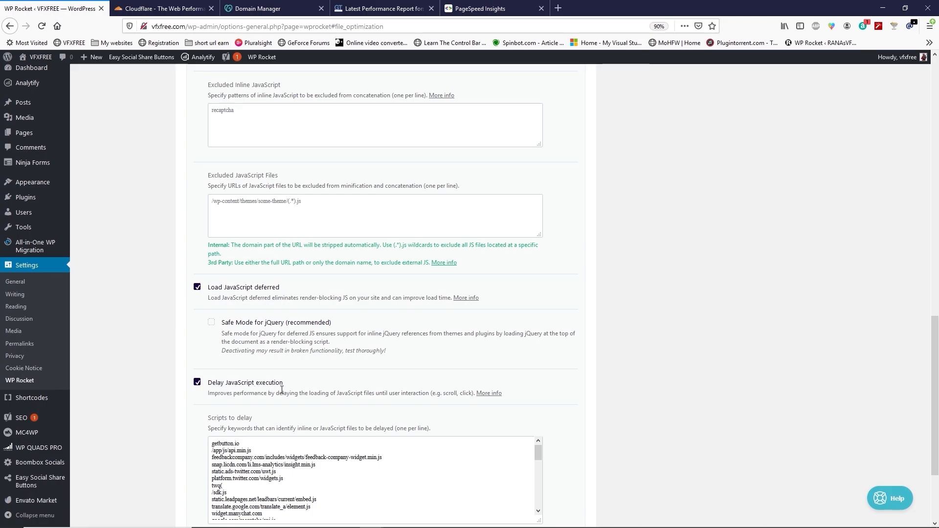
Step: In Media settings, enable LazyLoad for images and iframes, replace YouTube iframes with preview images, and save the changes
{"action": "scroll", "coordinate": [259, 421], "scroll_direction": "down", "scroll_amount": 3}
{"action": "scroll", "coordinate": [161, 390], "scroll_direction": "up", "scroll_amount": 15}
{"action": "scroll", "coordinate": [161, 390], "scroll_direction": "up", "scroll_amount": 5}
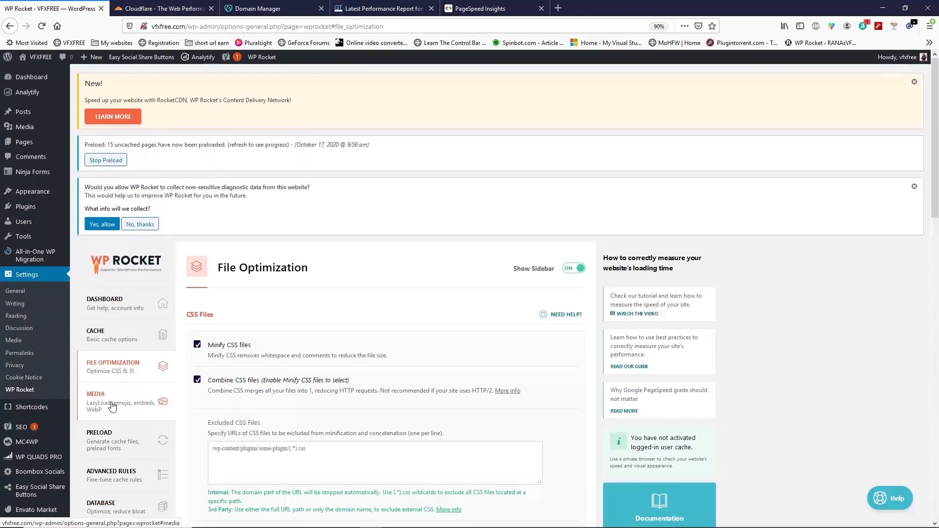
{"action": "left_click", "coordinate": [112, 405]}
{"action": "left_click", "coordinate": [197, 196]}
{"action": "left_click", "coordinate": [198, 220]}
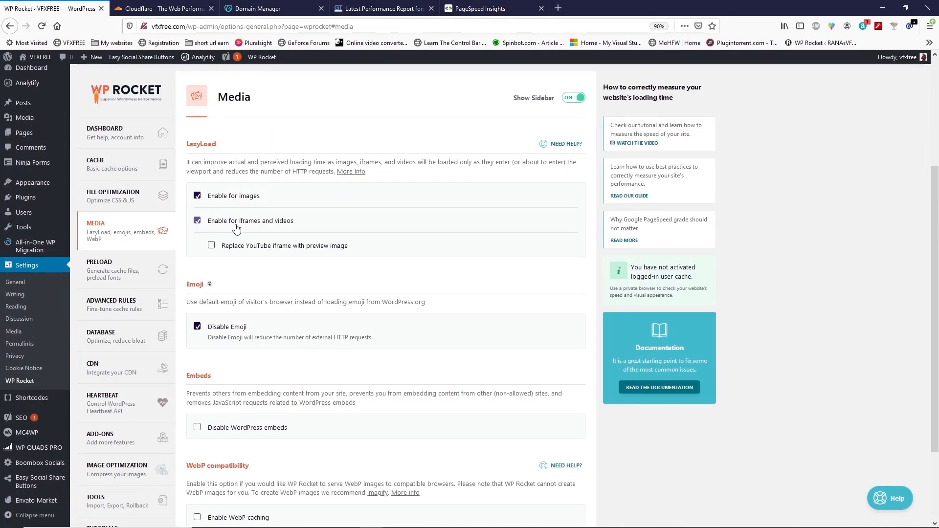
{"action": "left_click", "coordinate": [239, 251]}
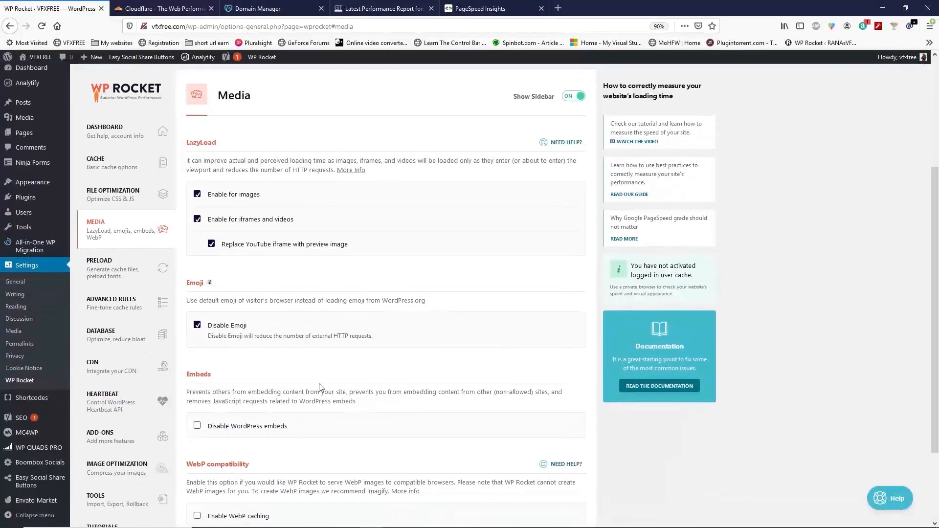
{"action": "scroll", "coordinate": [264, 428], "scroll_direction": "down", "scroll_amount": 3}
{"action": "left_click", "coordinate": [233, 475]}
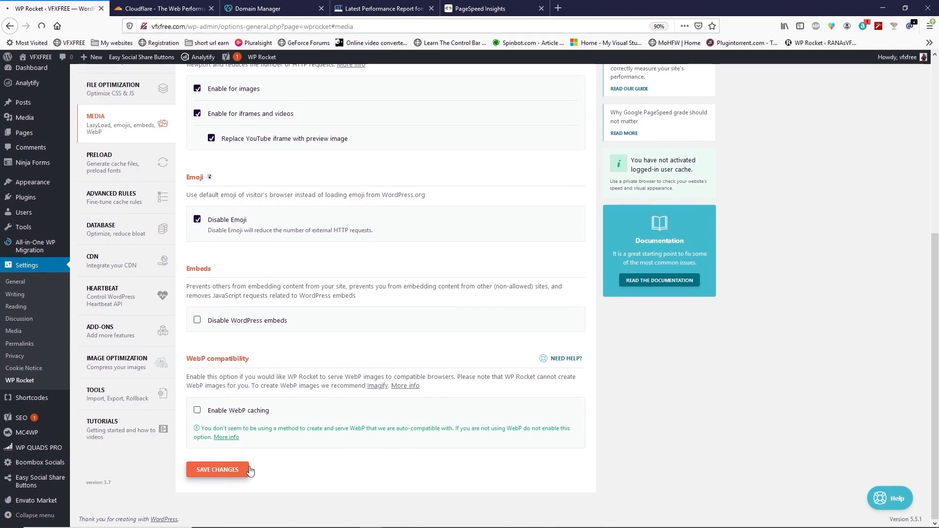
{"action": "scroll", "coordinate": [226, 423], "scroll_direction": "down", "scroll_amount": 5}
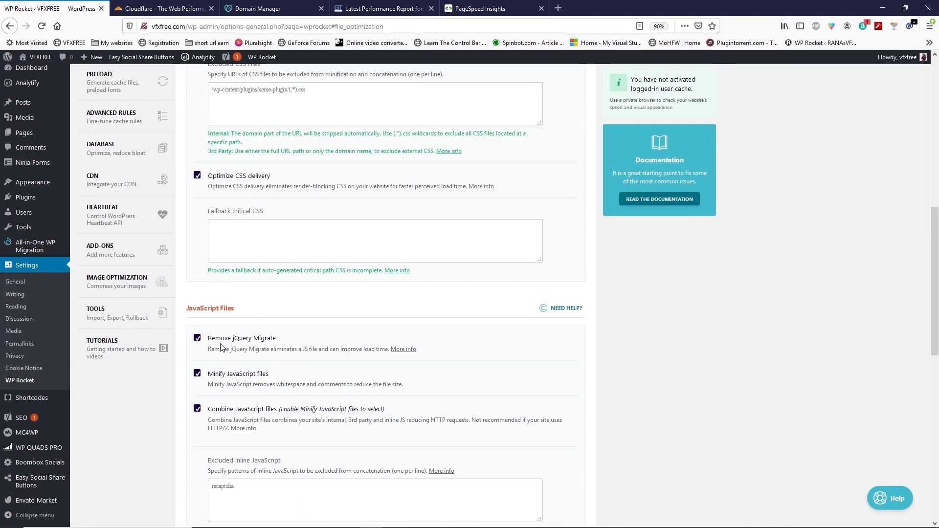
{"action": "scroll", "coordinate": [234, 261], "scroll_direction": "up", "scroll_amount": 3}
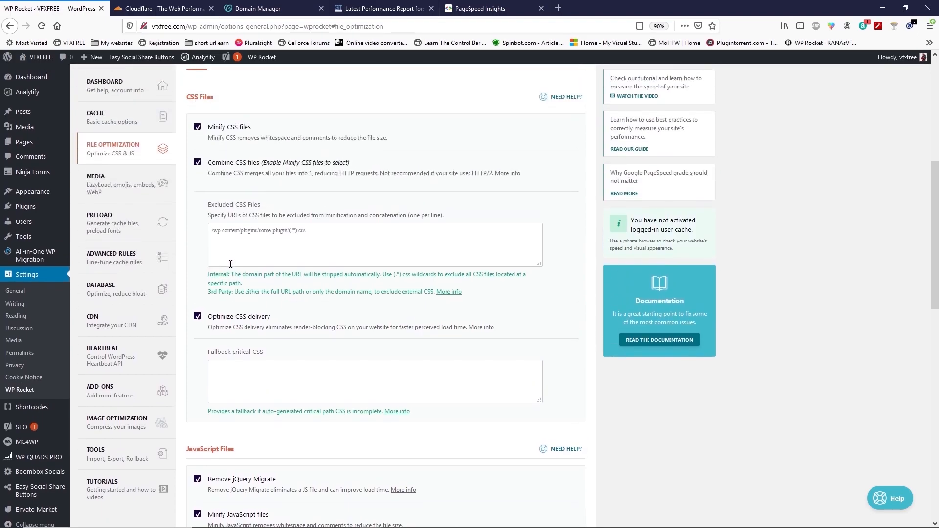
{"action": "scroll", "coordinate": [215, 412], "scroll_direction": "down", "scroll_amount": 3}
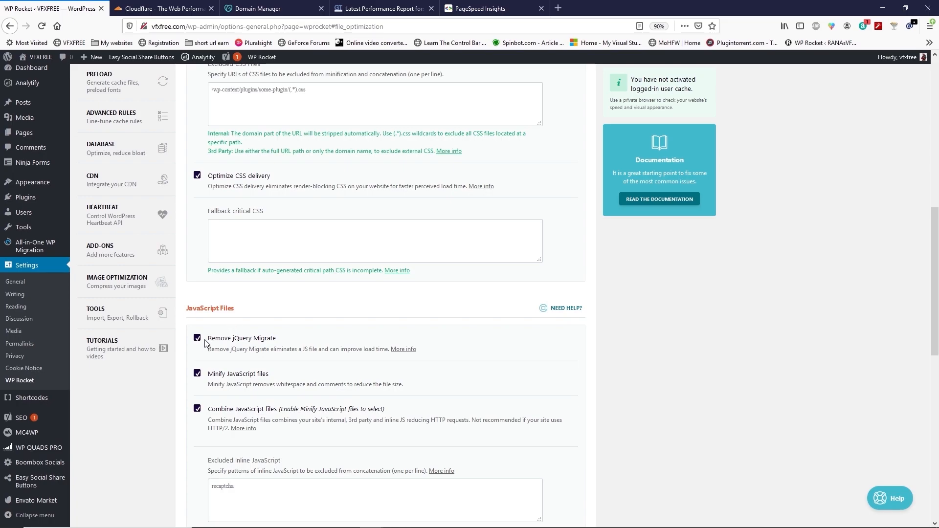
{"action": "scroll", "coordinate": [124, 439], "scroll_direction": "up", "scroll_amount": 1}
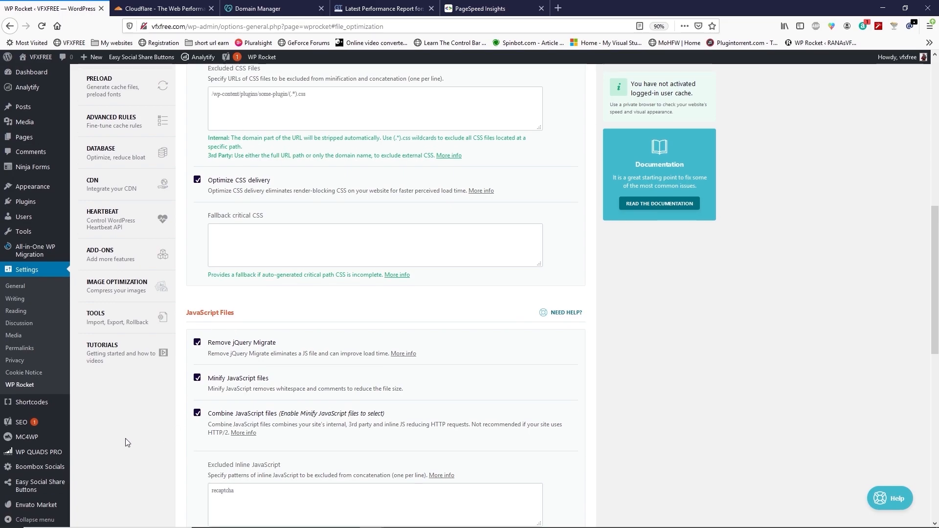
Step: Switch to Cloudflare and add vfxfree.com as a new site
{"action": "scroll", "coordinate": [123, 442], "scroll_direction": "up", "scroll_amount": 7}
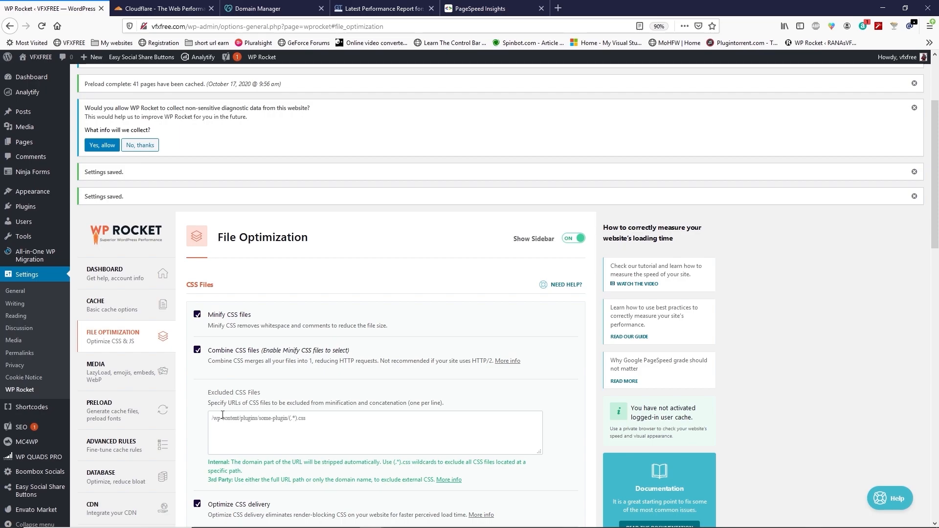
{"action": "left_click", "coordinate": [162, 9]}
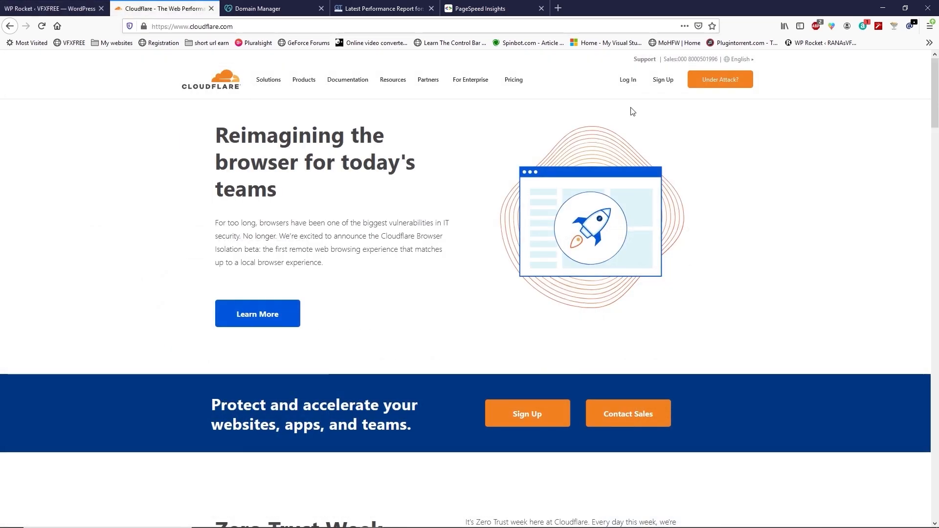
{"action": "left_click", "coordinate": [663, 79]}
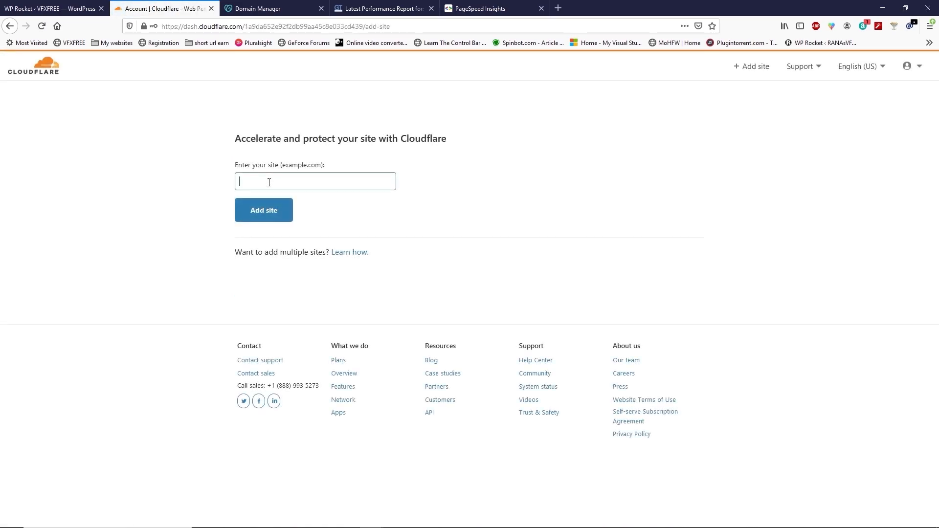
{"action": "type", "text": "http://vfxfree.com/"}
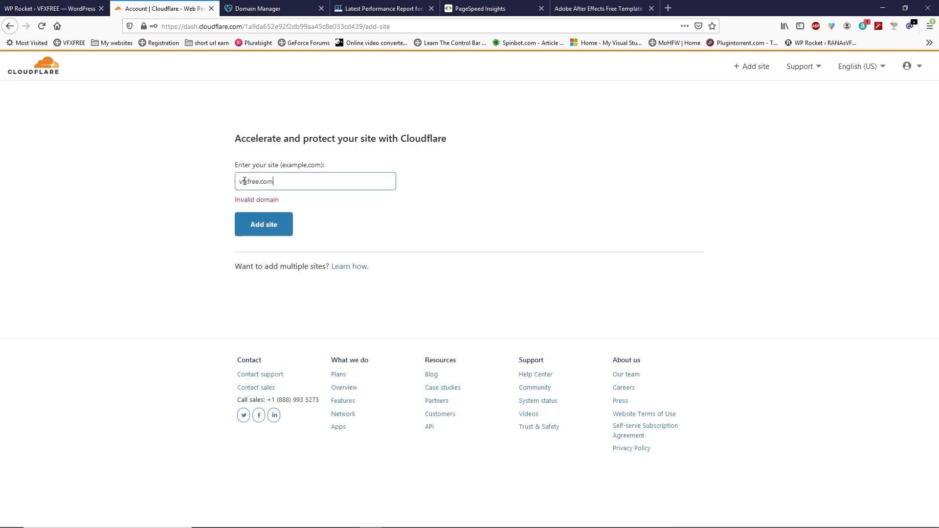
{"action": "left_click", "coordinate": [272, 229]}
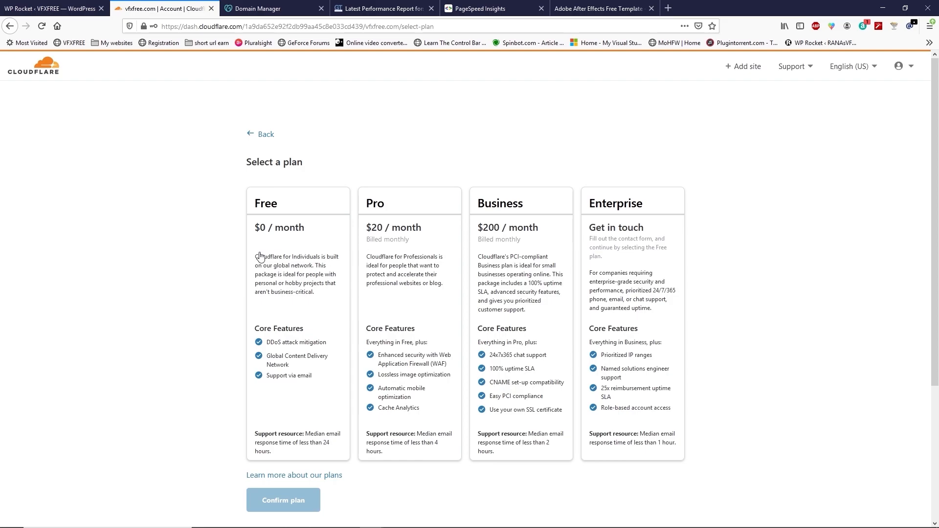
Step: Select the Free plan, confirm it, and continue past the scanned DNS records
{"action": "left_click", "coordinate": [278, 275]}
{"action": "scroll", "coordinate": [281, 293], "scroll_direction": "down", "scroll_amount": 2}
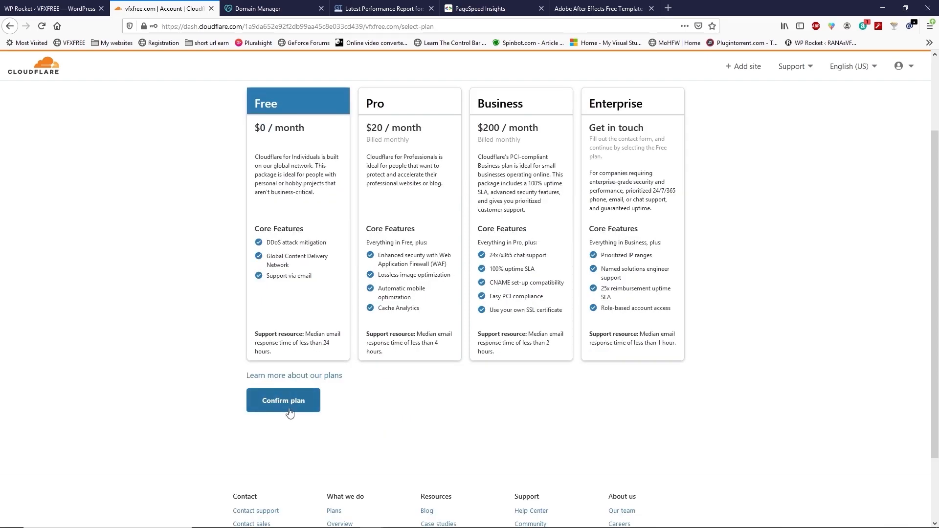
{"action": "left_click", "coordinate": [290, 412]}
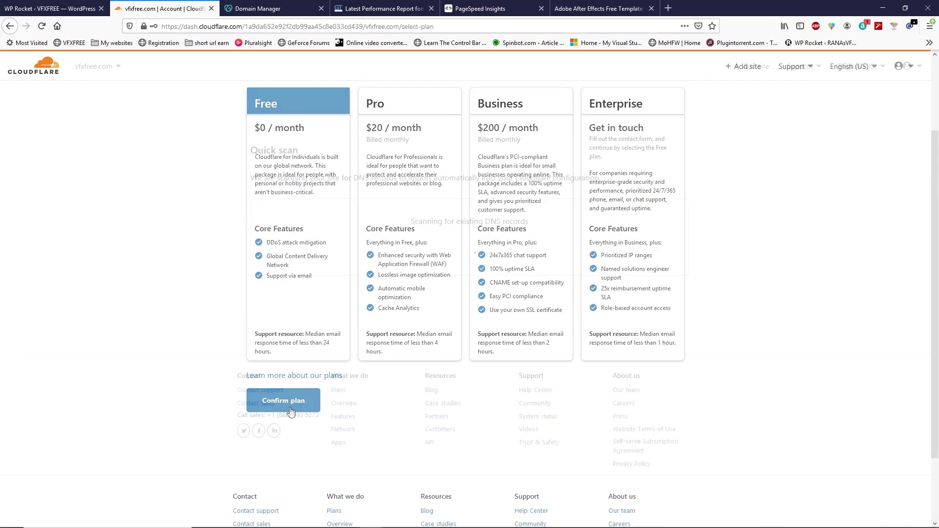
{"action": "scroll", "coordinate": [291, 372], "scroll_direction": "down", "scroll_amount": 8}
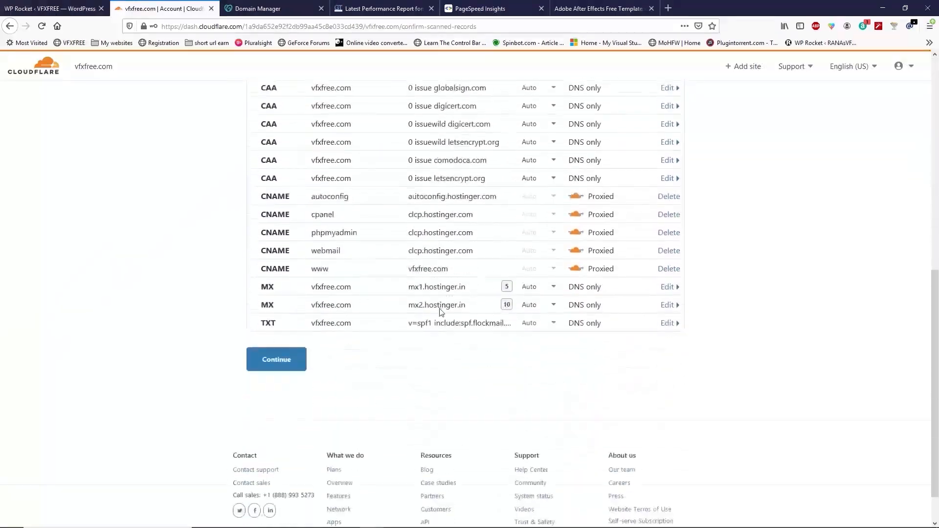
{"action": "left_click", "coordinate": [287, 326]}
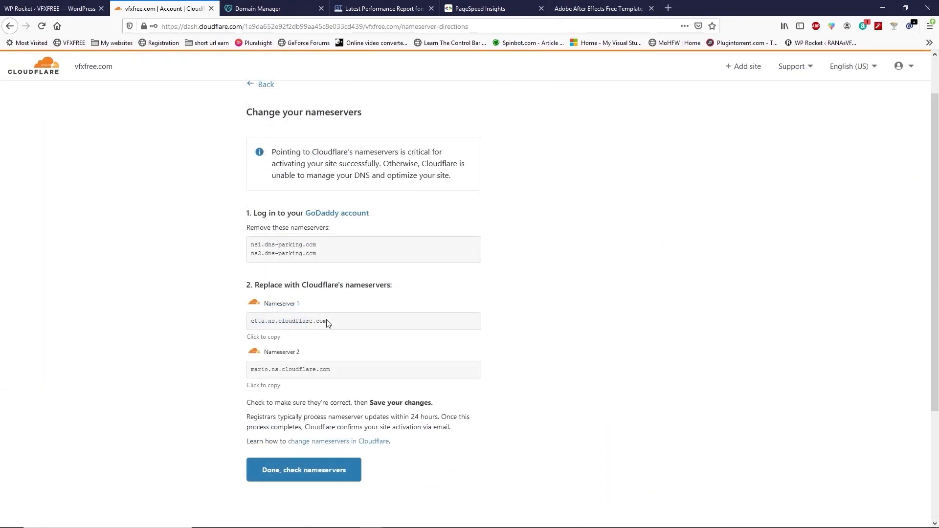
Step: In GoDaddy's DNS Management for vfxfree.com, start changing the custom nameservers
{"action": "left_click_drag", "start_coordinate": [333, 323], "coordinate": [249, 327]}
{"action": "left_click", "coordinate": [196, 301]}
{"action": "left_click", "coordinate": [265, 10]}
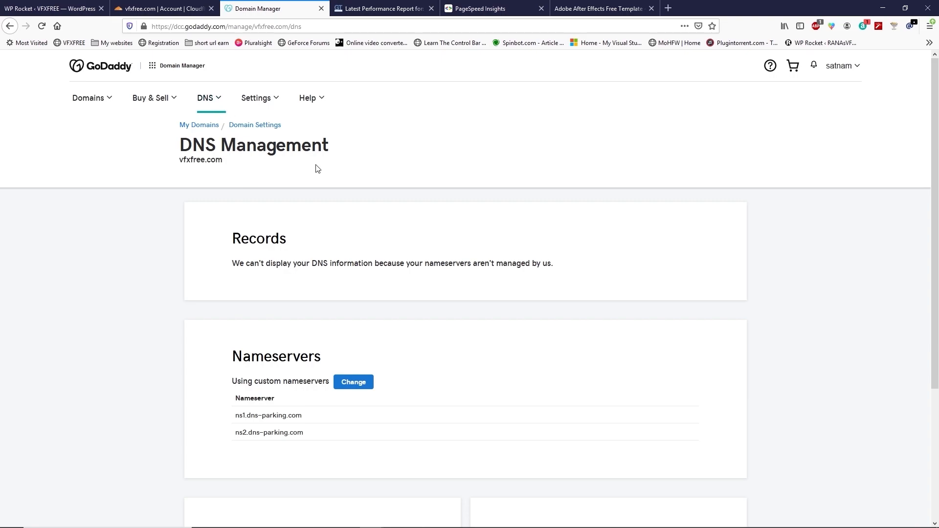
{"action": "left_click", "coordinate": [360, 388]}
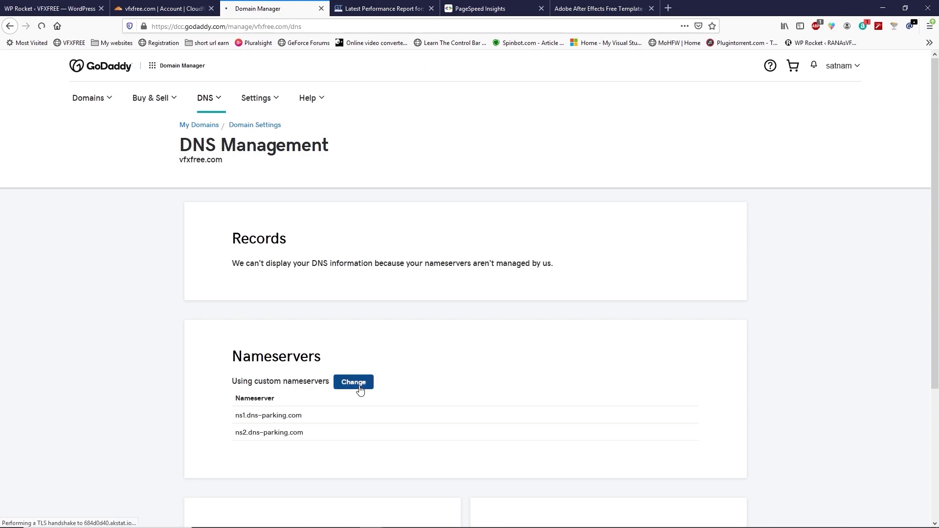
Step: Replace GoDaddy's first nameserver with Cloudflare's etta.ns.cloudflare.com, copied from the Cloudflare setup page
{"action": "key", "text": "ctrl+shift+Tab"}
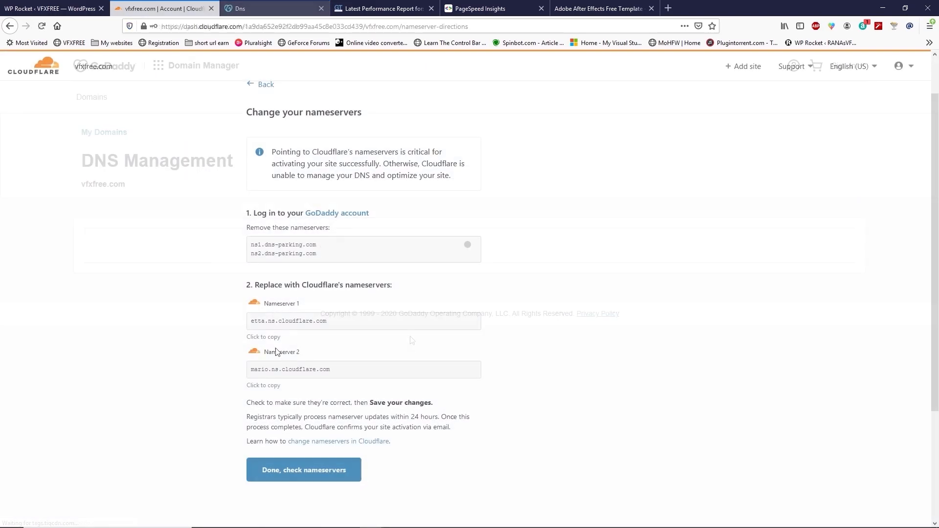
{"action": "left_click_drag", "start_coordinate": [336, 321], "coordinate": [250, 325]}
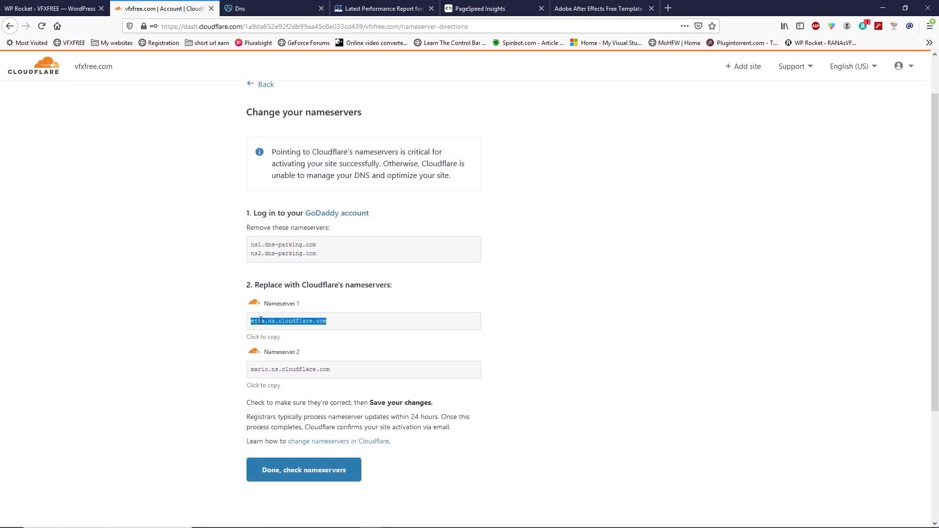
{"action": "right_click", "coordinate": [255, 322]}
{"action": "left_click", "coordinate": [286, 395]}
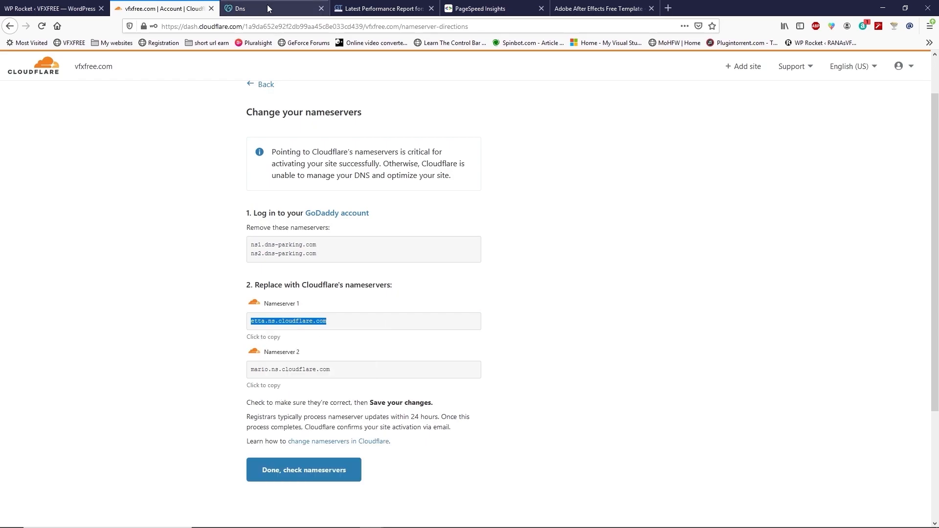
{"action": "key", "text": "ctrl+Tab"}
{"action": "left_click_drag", "start_coordinate": [164, 301], "coordinate": [79, 304]}
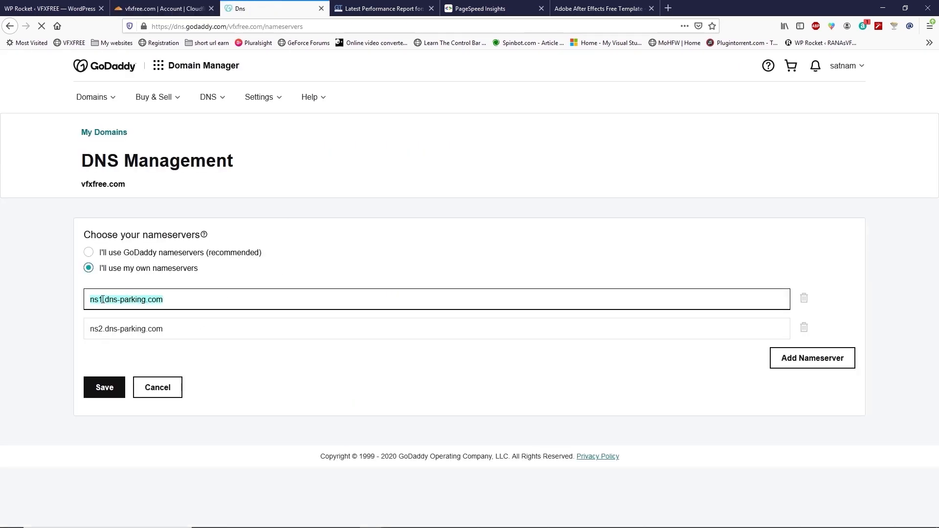
{"action": "right_click", "coordinate": [102, 299]}
{"action": "left_click", "coordinate": [123, 411]}
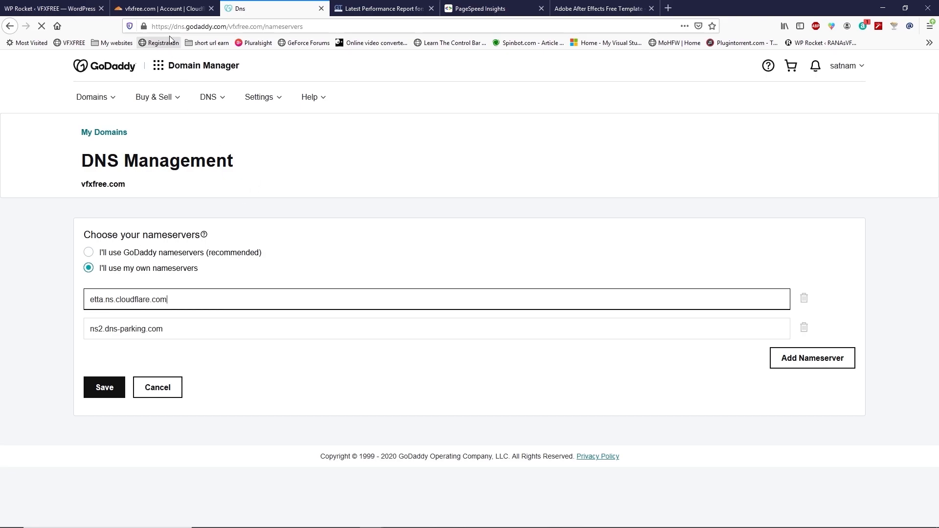
Step: Replace GoDaddy's second nameserver with Cloudflare's mario.ns.cloudflare.com, copied from the Cloudflare setup page
{"action": "left_click", "coordinate": [162, 11]}
{"action": "left_click_drag", "start_coordinate": [341, 374], "coordinate": [250, 371]}
{"action": "right_click", "coordinate": [261, 370]}
{"action": "left_click", "coordinate": [286, 277]}
{"action": "left_click", "coordinate": [264, 8]}
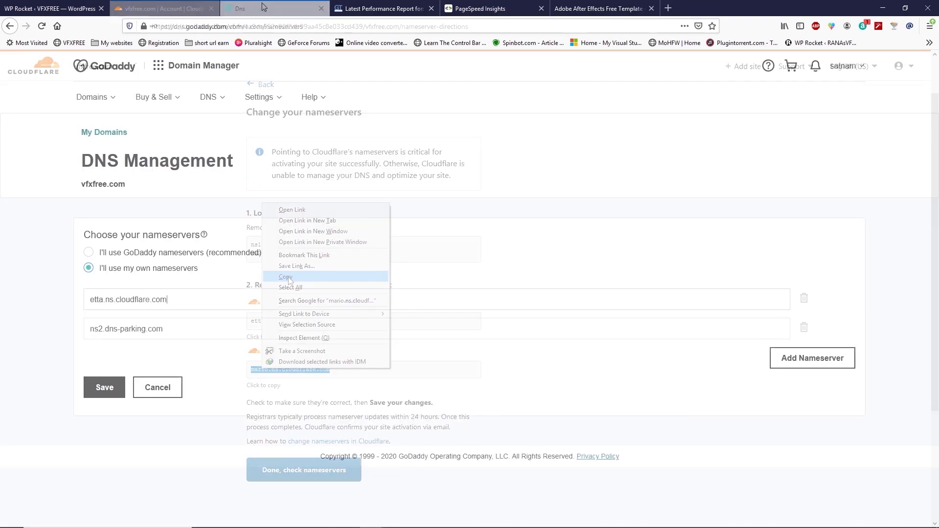
{"action": "left_click_drag", "start_coordinate": [177, 329], "coordinate": [93, 332]}
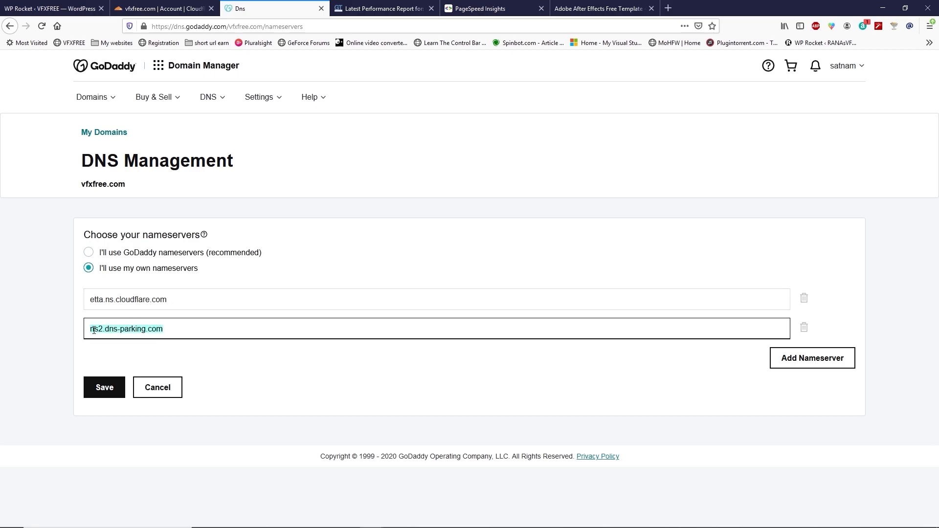
{"action": "right_click", "coordinate": [92, 331]}
{"action": "left_click", "coordinate": [134, 213]}
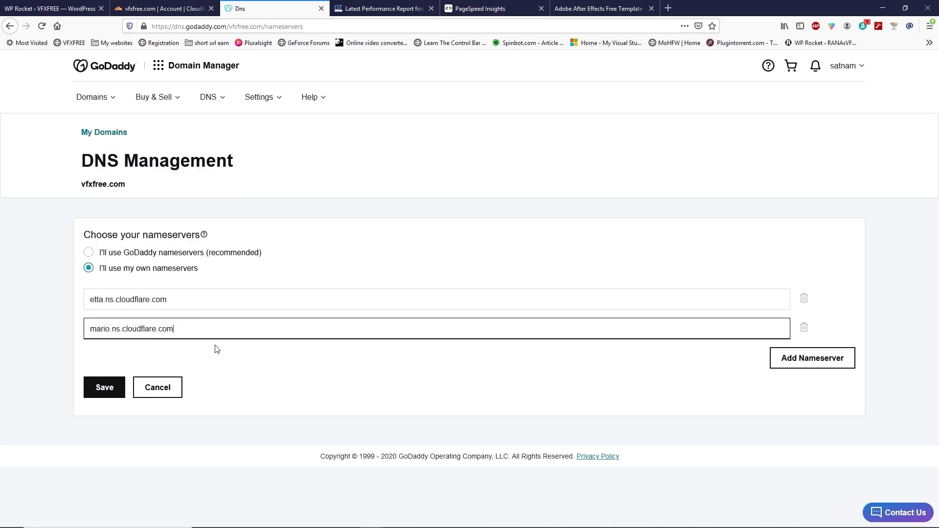
Step: Save the new nameservers and confirm the change
{"action": "left_click", "coordinate": [102, 389]}
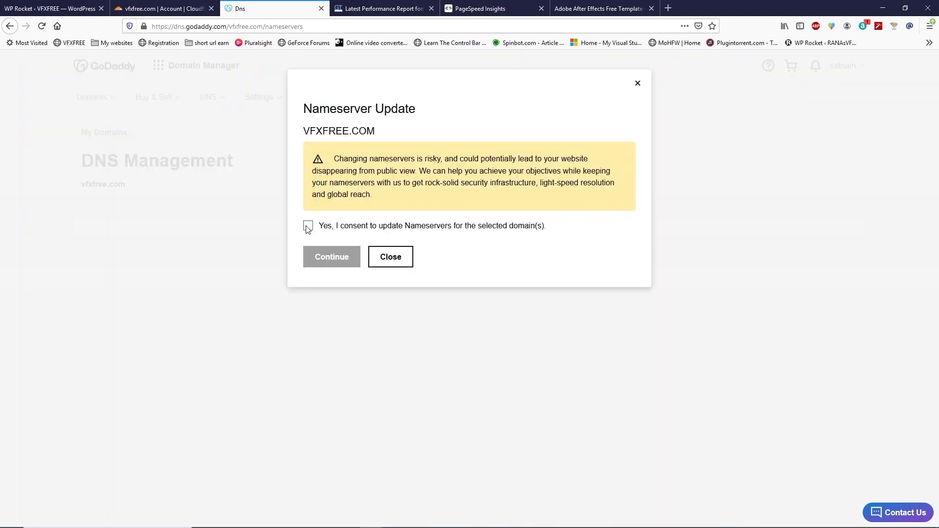
{"action": "left_click", "coordinate": [308, 226]}
{"action": "left_click", "coordinate": [326, 260]}
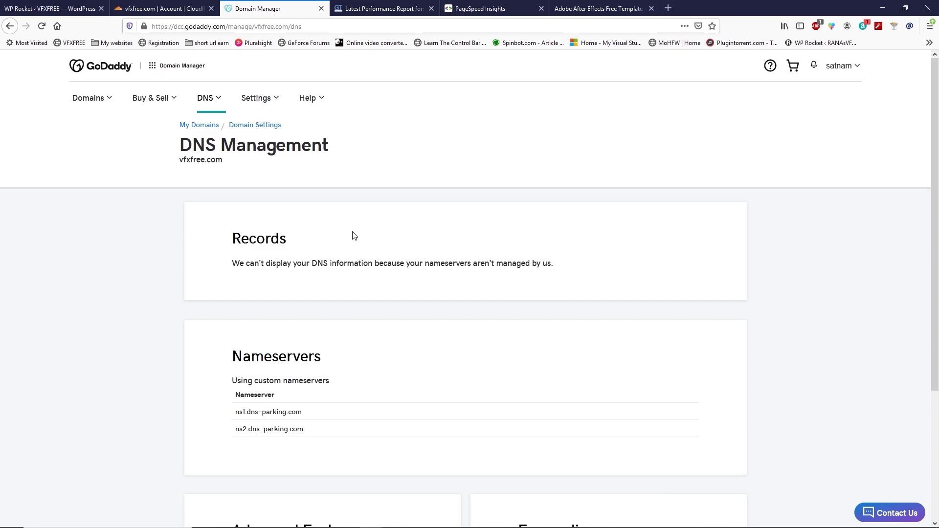
Step: In Cloudflare, check the nameservers and finish the security and speed recommendations with Done
{"action": "left_click", "coordinate": [167, 9]}
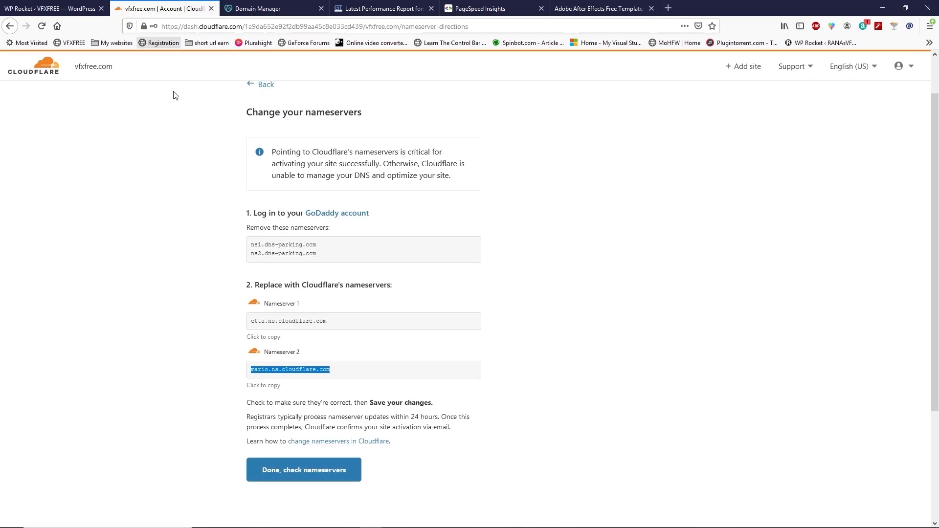
{"action": "scroll", "coordinate": [264, 455], "scroll_direction": "down", "scroll_amount": 1}
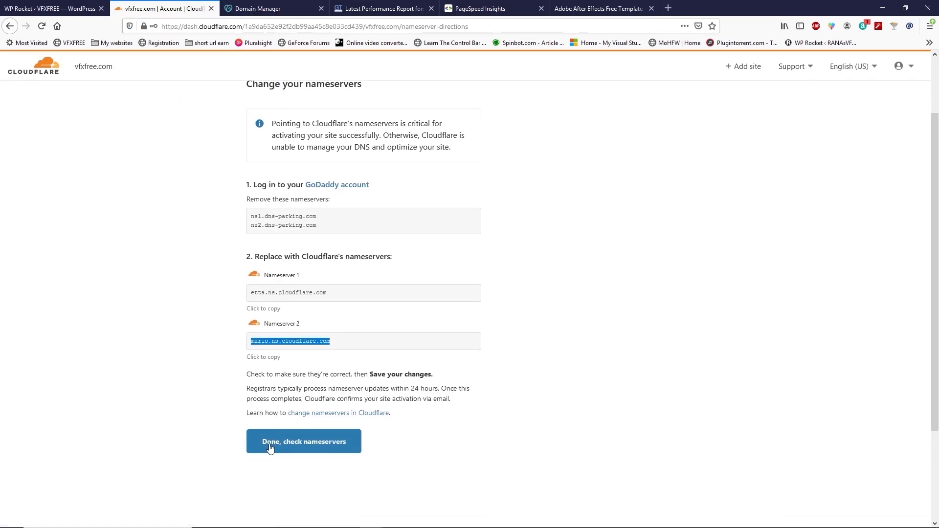
{"action": "left_click", "coordinate": [294, 429]}
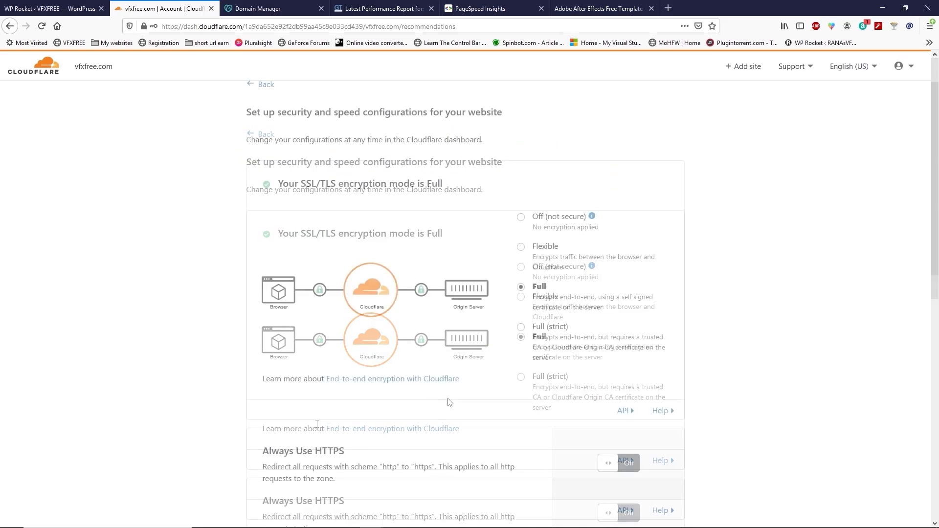
{"action": "scroll", "coordinate": [449, 402], "scroll_direction": "down", "scroll_amount": 8}
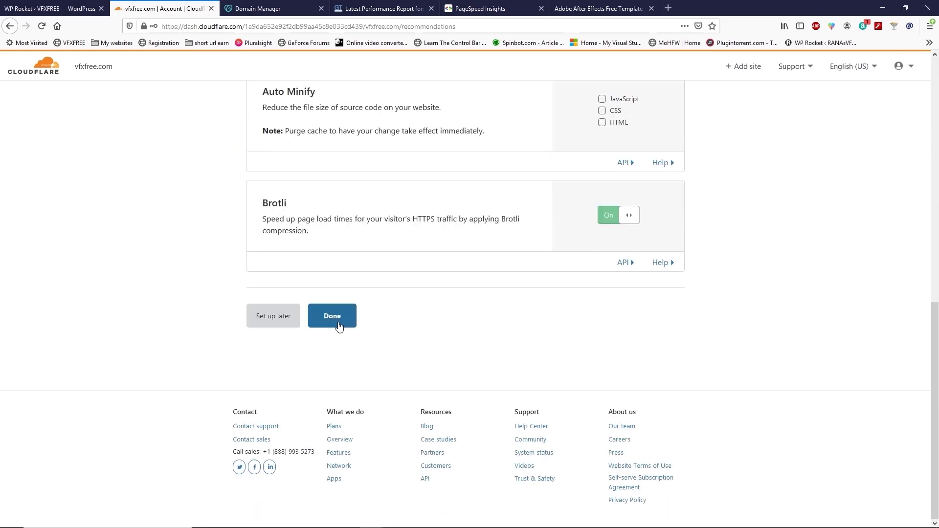
{"action": "left_click", "coordinate": [333, 317]}
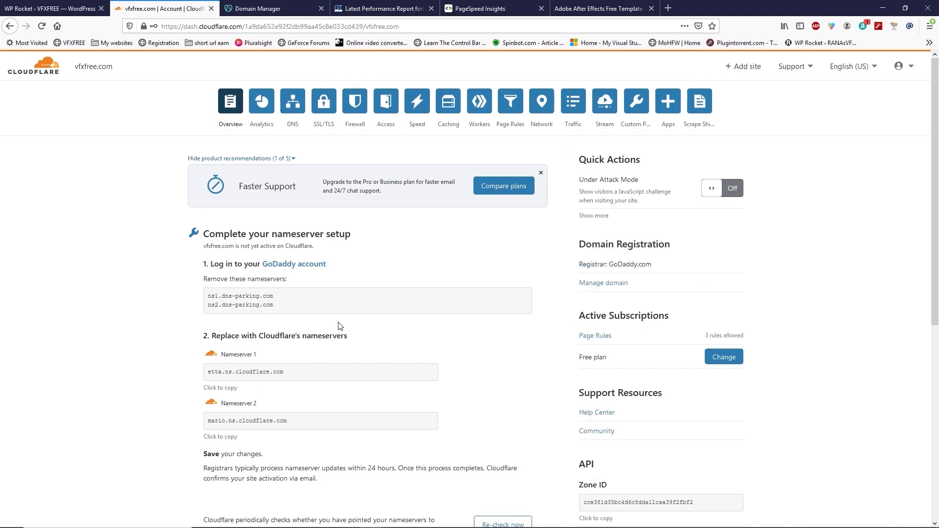
{"action": "scroll", "coordinate": [341, 326], "scroll_direction": "down", "scroll_amount": 5}
{"action": "scroll", "coordinate": [340, 326], "scroll_direction": "up", "scroll_amount": 5}
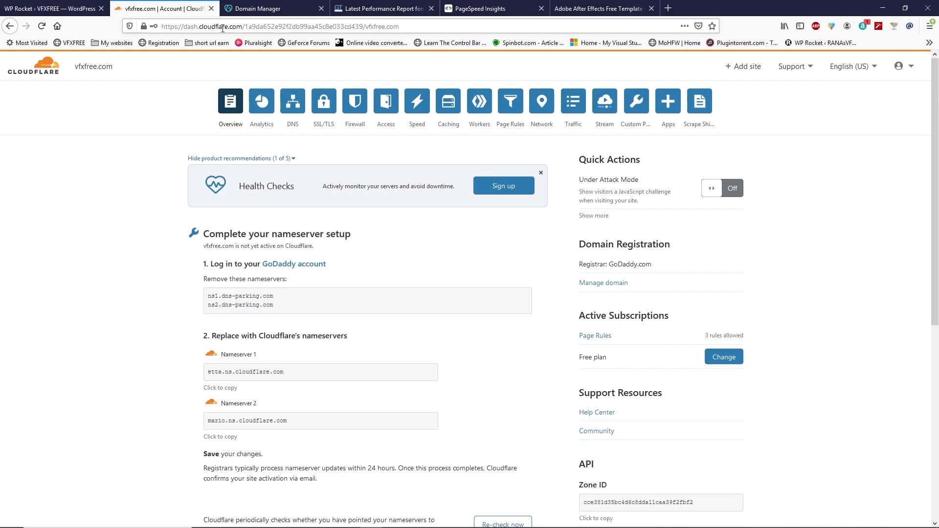
{"action": "left_click", "coordinate": [380, 9]}
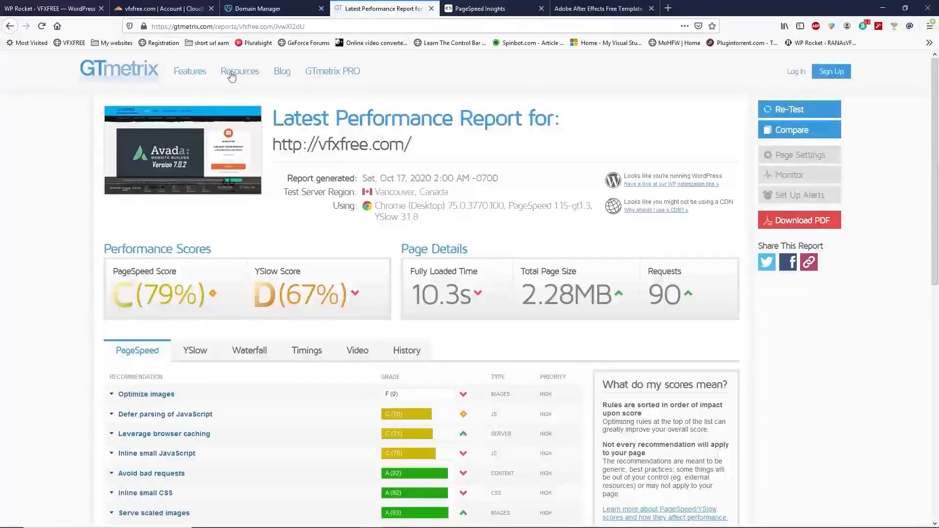
{"action": "right_click", "coordinate": [122, 78]}
{"action": "left_click", "coordinate": [147, 84]}
{"action": "left_click", "coordinate": [478, 10]}
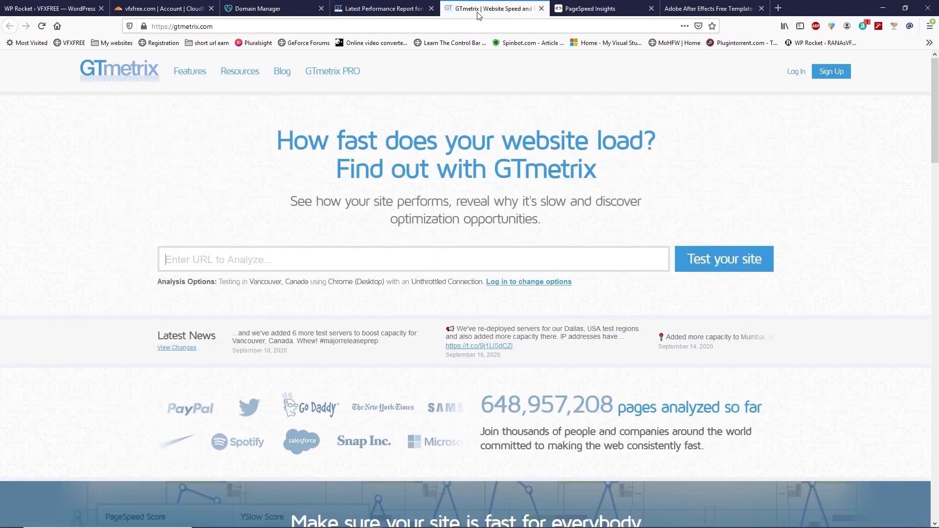
{"action": "left_click", "coordinate": [288, 266]}
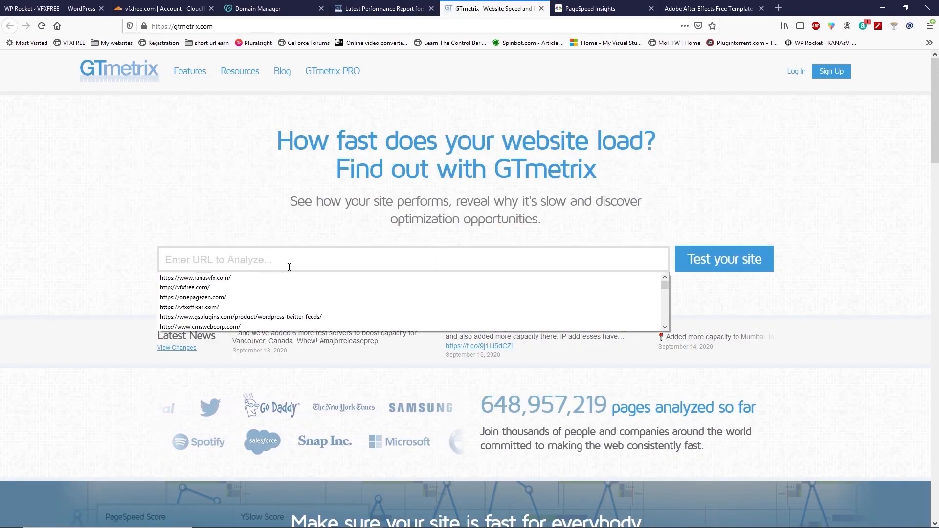
{"action": "left_click", "coordinate": [185, 287]}
{"action": "left_click", "coordinate": [729, 267]}
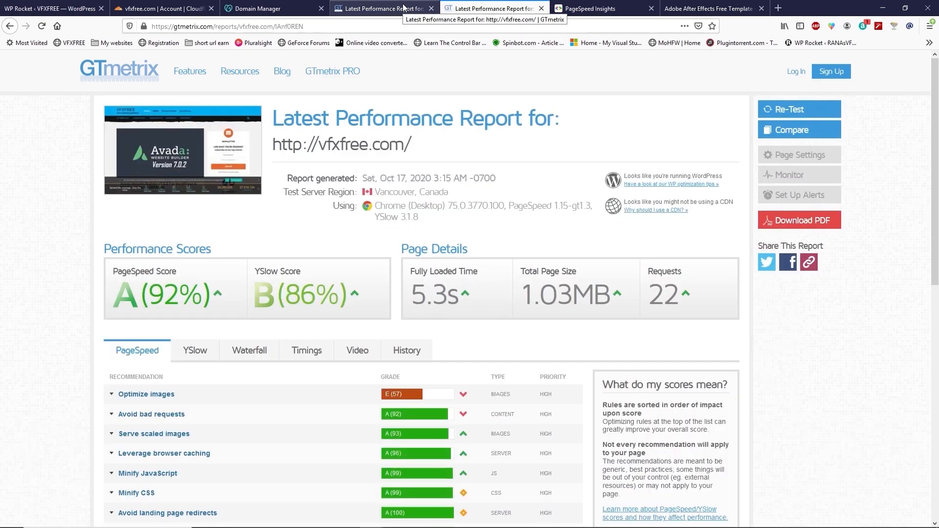
Step: Compare the new GTmetrix scores and load time with the earlier report, then open PageSpeed Insights
{"action": "mouse_move", "coordinate": [460, 298]}
{"action": "left_mouse_down"}
{"action": "mouse_move", "coordinate": [417, 302]}
{"action": "mouse_move", "coordinate": [463, 301]}
{"action": "left_mouse_up"}
{"action": "left_click", "coordinate": [413, 294]}
{"action": "left_click", "coordinate": [397, 6]}
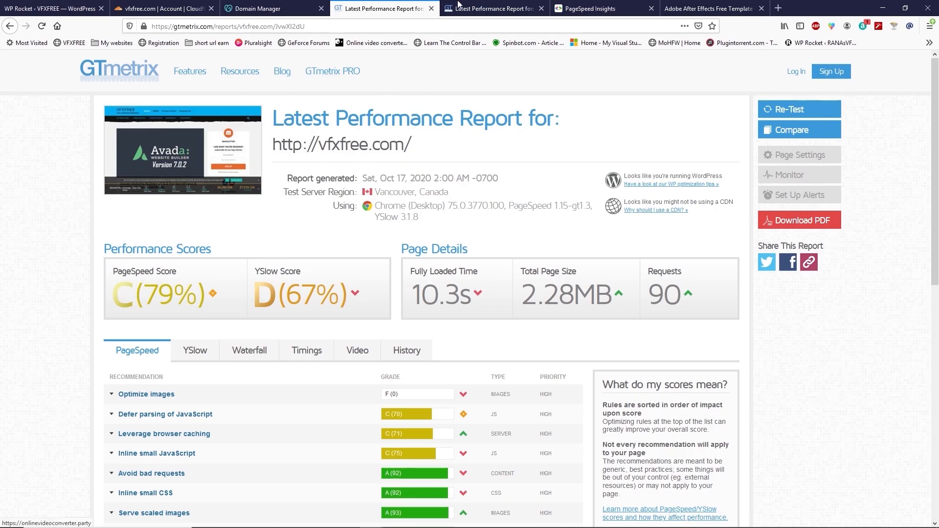
{"action": "key", "text": "ctrl+Tab"}
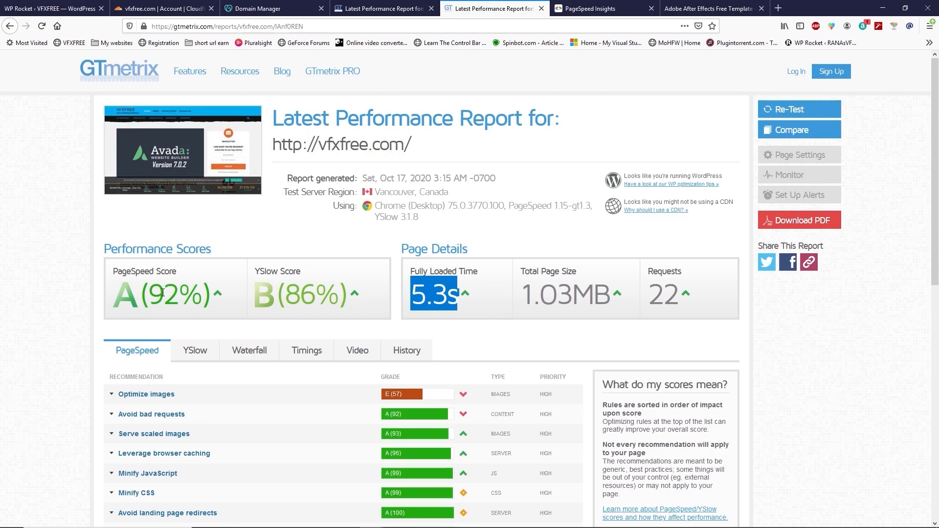
{"action": "left_click_drag", "start_coordinate": [118, 305], "coordinate": [181, 298]}
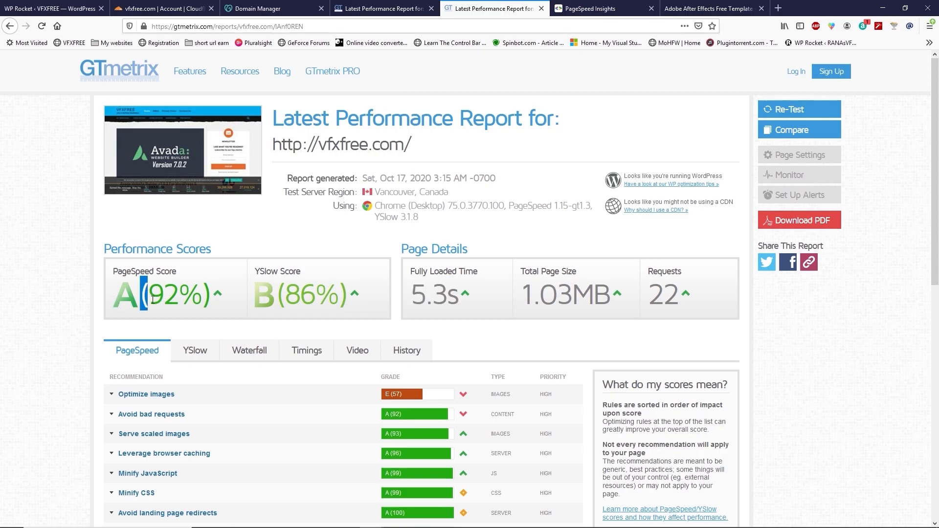
{"action": "left_click", "coordinate": [196, 299]}
{"action": "left_click", "coordinate": [601, 8]}
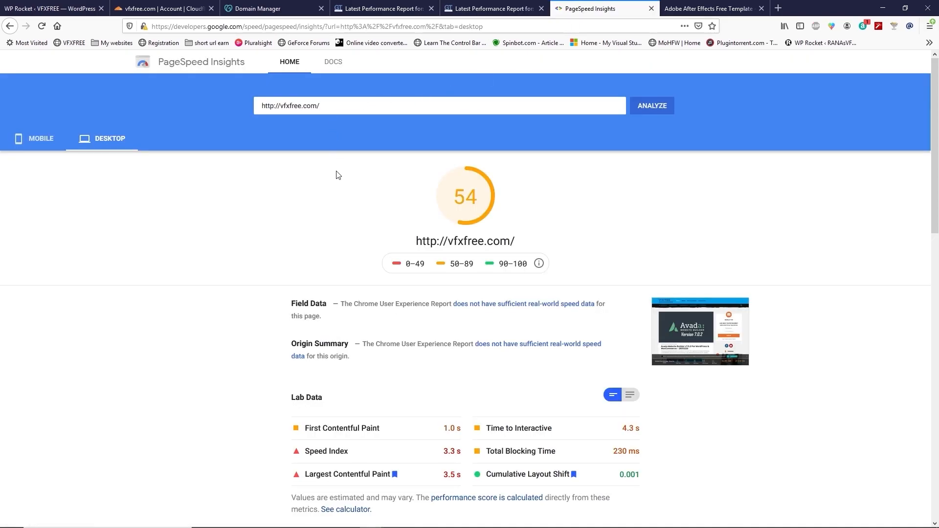
{"action": "left_click", "coordinate": [668, 114]}
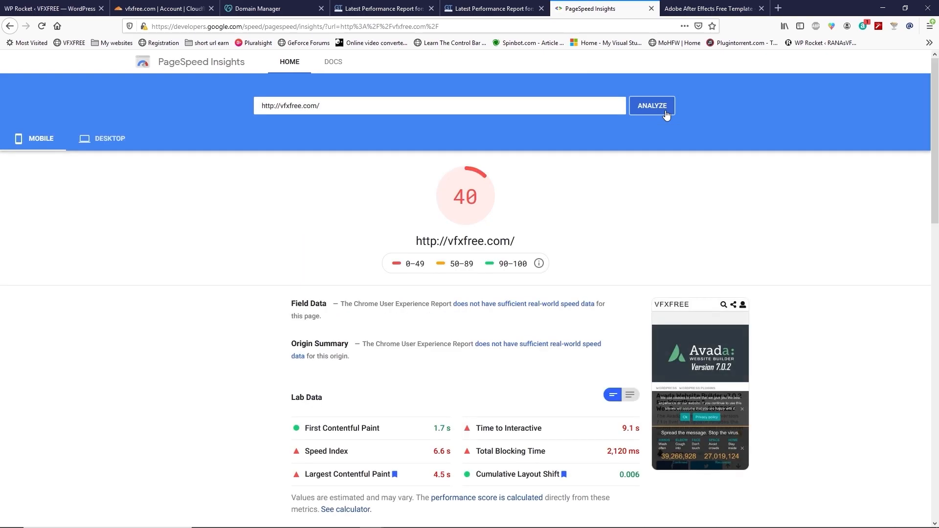
{"action": "left_click", "coordinate": [115, 145]}
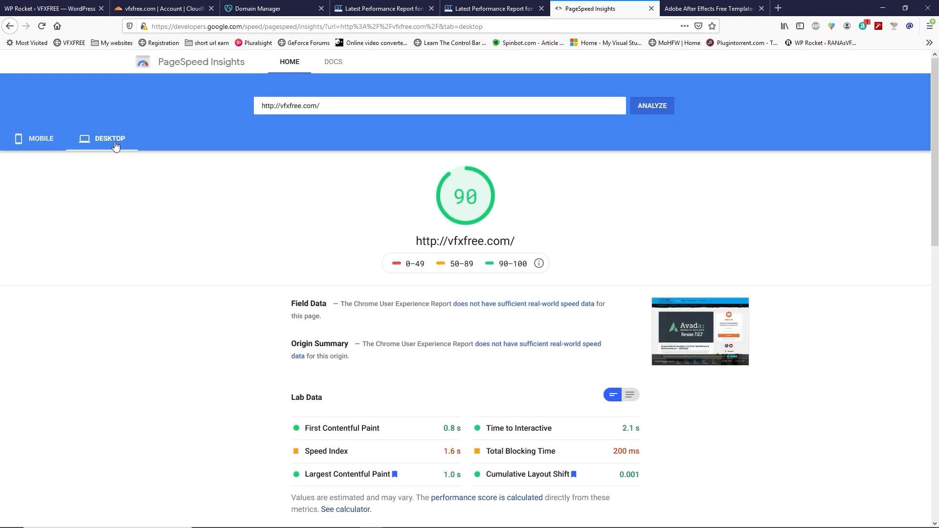
{"action": "left_click_drag", "start_coordinate": [454, 199], "coordinate": [476, 198]}
{"action": "left_click", "coordinate": [458, 197]}
{"action": "double_click", "coordinate": [474, 196]}
{"action": "left_click", "coordinate": [482, 8]}
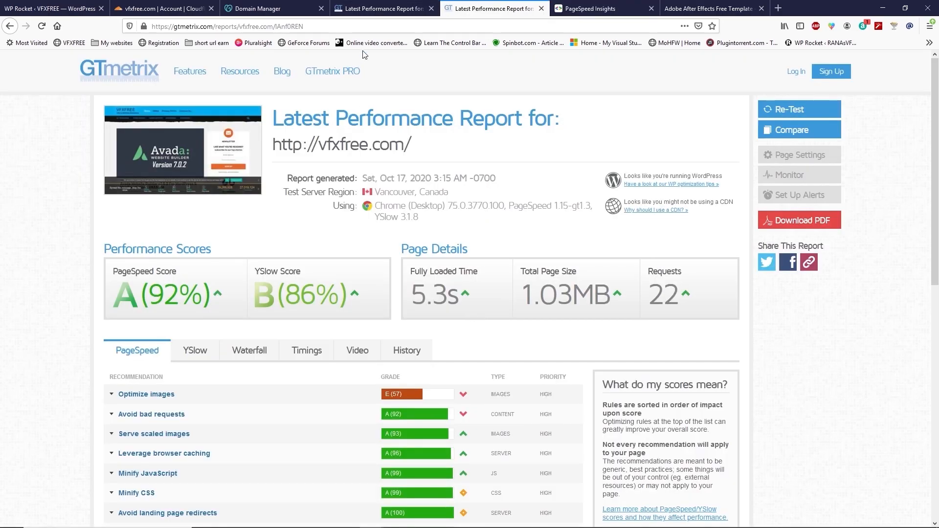
Step: Back in the WordPress dashboard, add and install the ShortPixel Image Optimizer plugin from a search for short pixel
{"action": "left_click", "coordinate": [54, 8]}
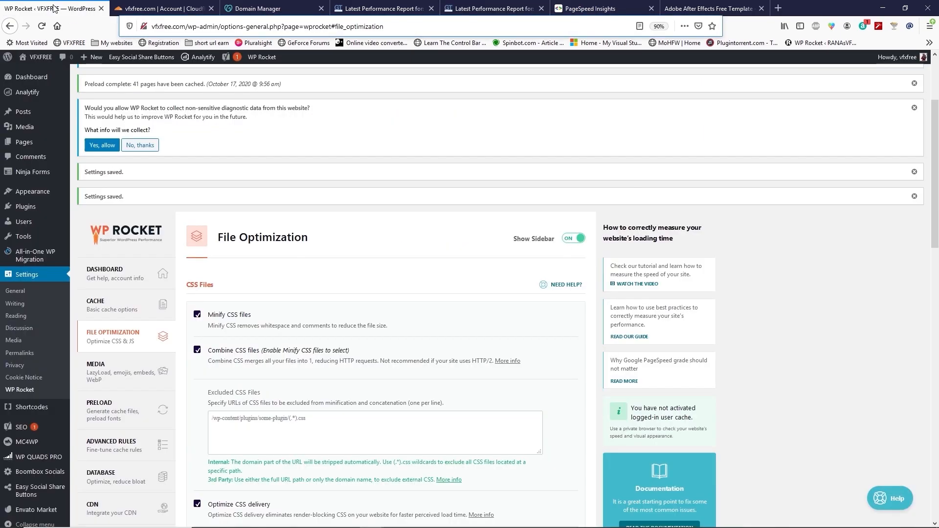
{"action": "scroll", "coordinate": [344, 151], "scroll_direction": "up", "scroll_amount": 2}
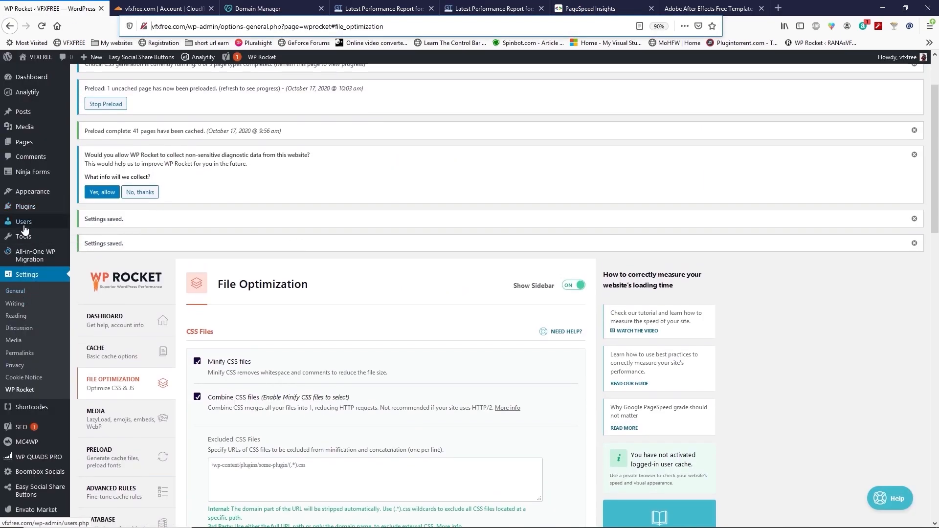
{"action": "mouse_move", "coordinate": [24, 212]}
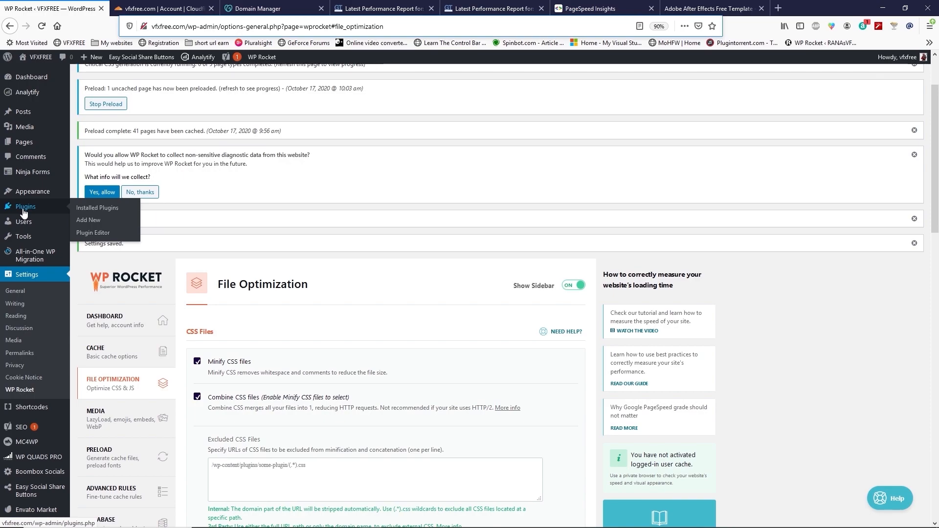
{"action": "left_click", "coordinate": [87, 221]}
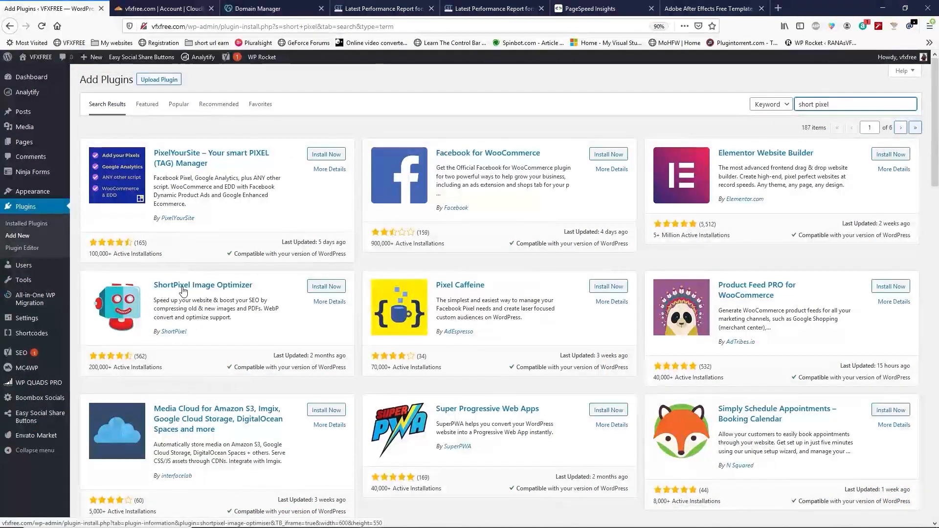
{"action": "left_click", "coordinate": [328, 287]}
{"action": "left_click", "coordinate": [337, 288]}
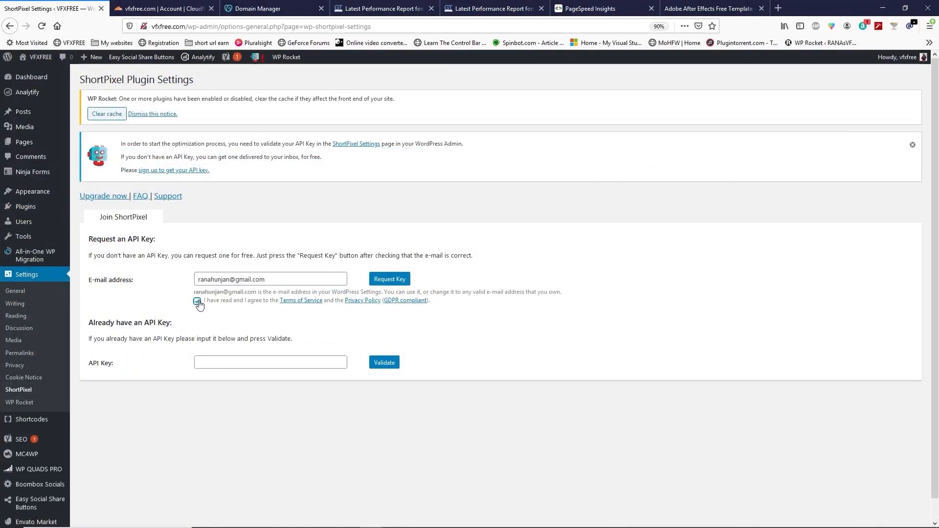
Step: Activate ShortPixel Image Optimizer, then save its Lossy compression settings and go to bulk processing
{"action": "left_click", "coordinate": [197, 301]}
{"action": "left_click", "coordinate": [390, 280]}
{"action": "left_click", "coordinate": [114, 475]}
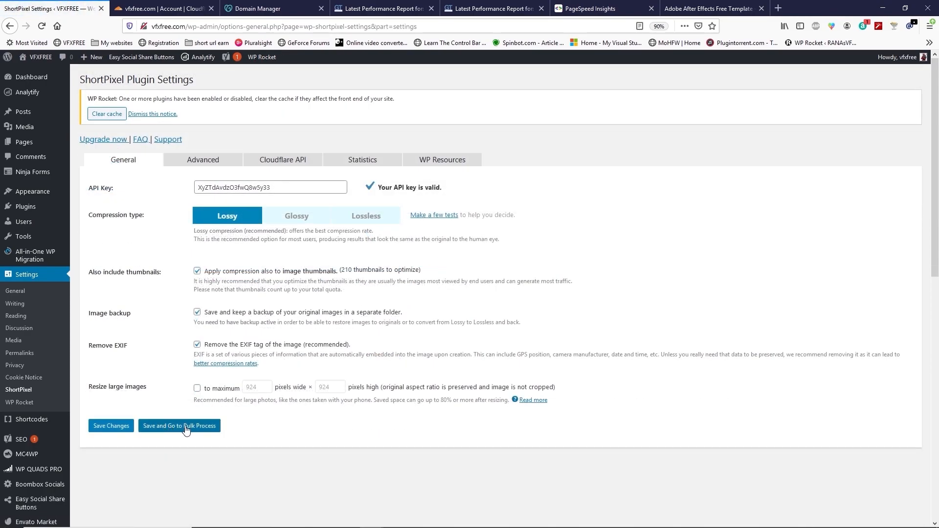
{"action": "left_click", "coordinate": [195, 430]}
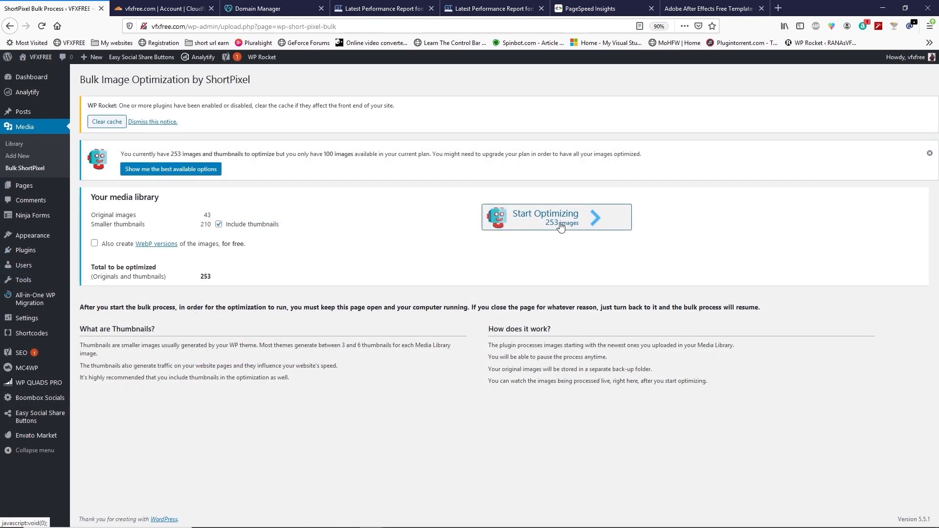
Step: Start ShortPixel bulk optimization of the media library images and thumbnails
{"action": "left_click", "coordinate": [588, 224]}
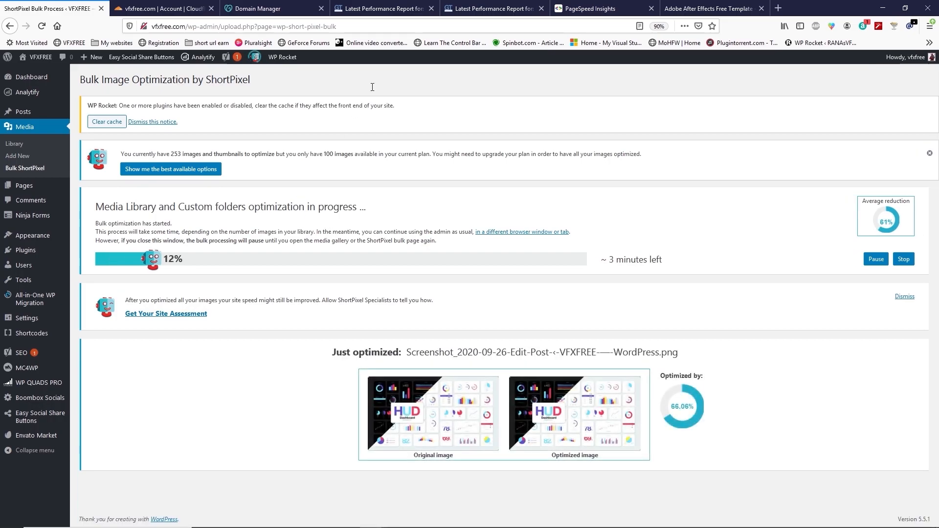
{"action": "left_click", "coordinate": [479, 8]}
{"action": "left_click_drag", "start_coordinate": [412, 300], "coordinate": [465, 300]}
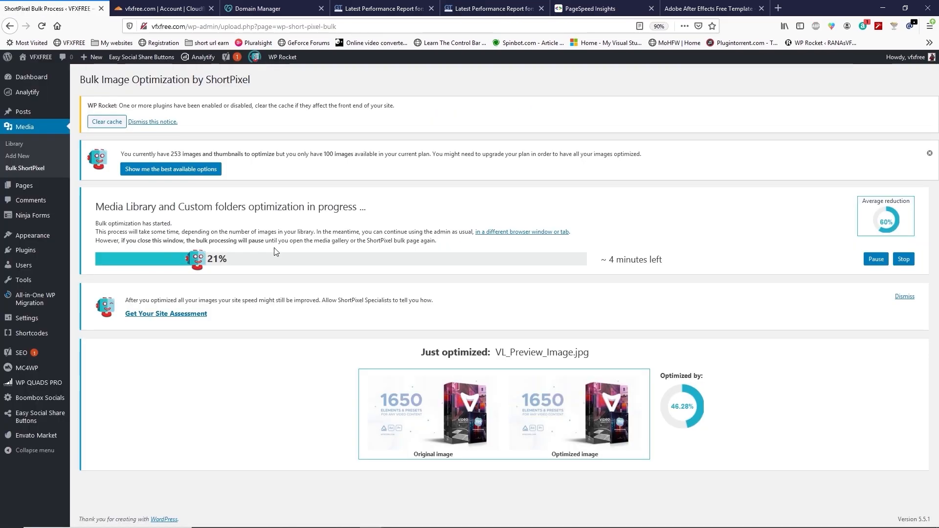